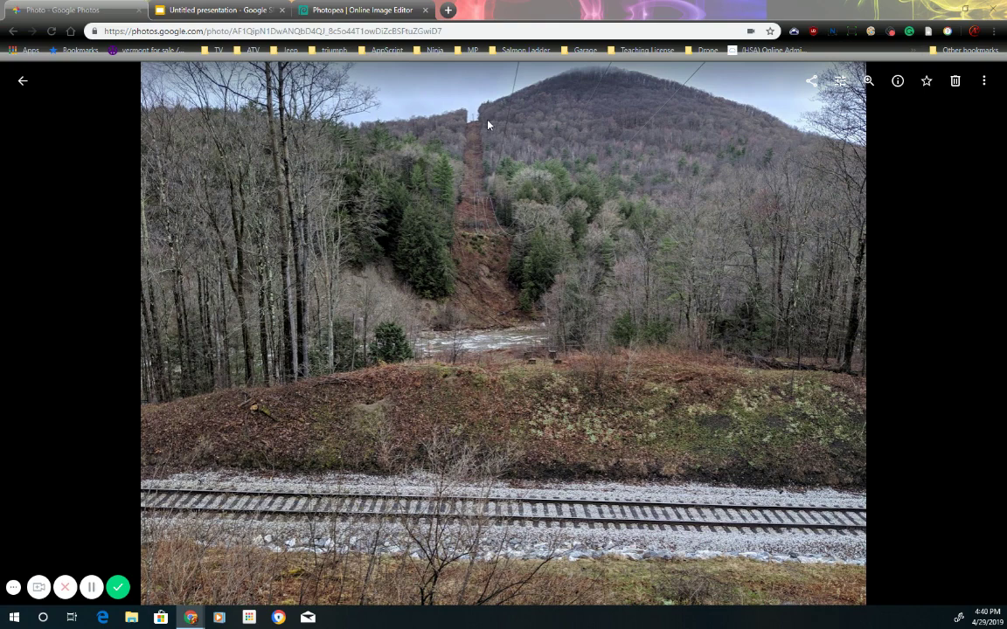
# - Download the railway landscape photo from Google Photos, saving it as 'Original photo'
pyautogui.click(985, 81)
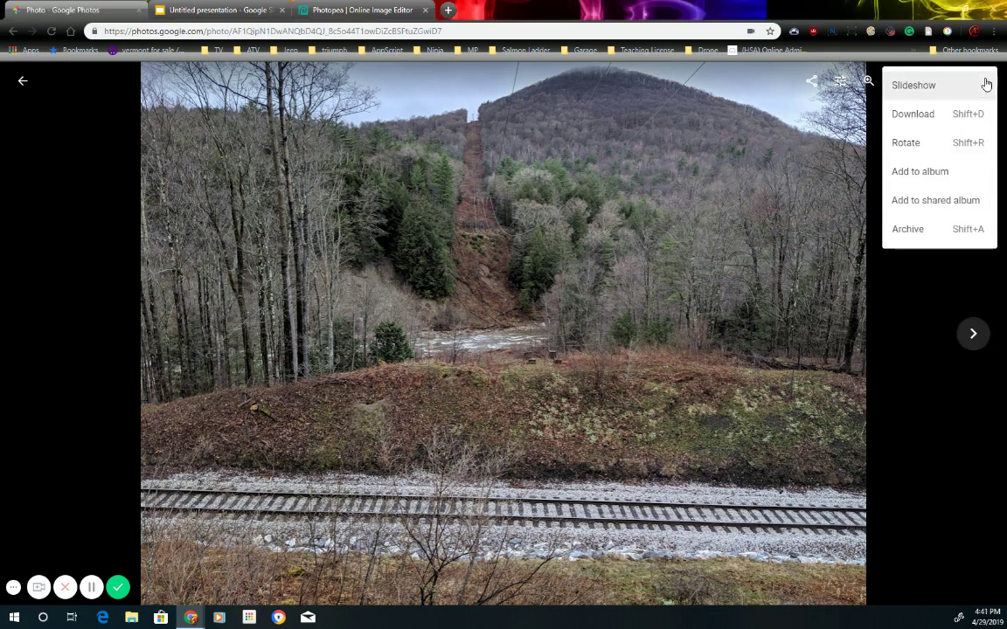
pyautogui.click(945, 123)
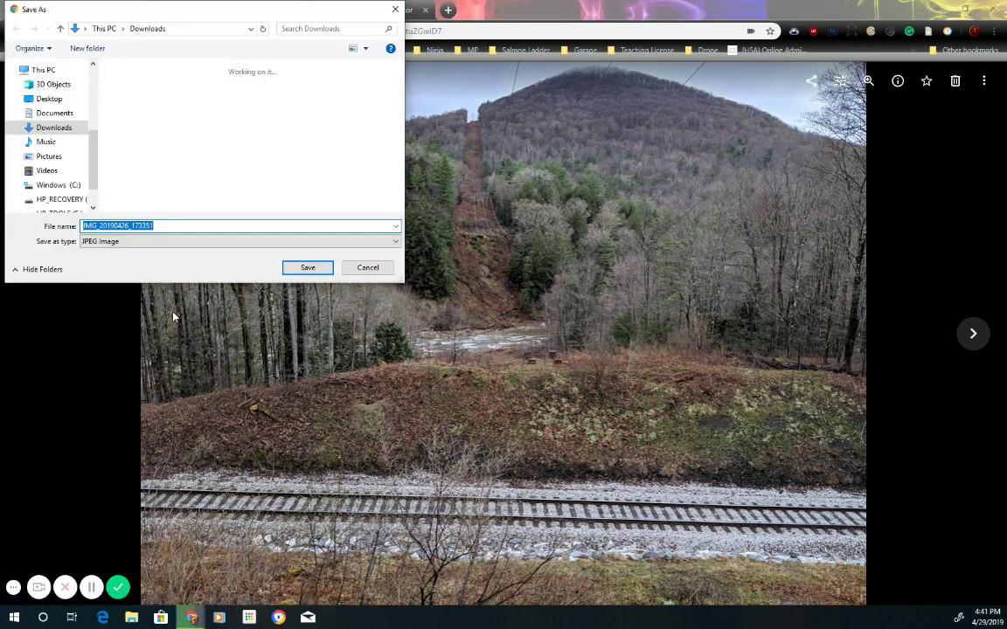
pyautogui.write('Origin')
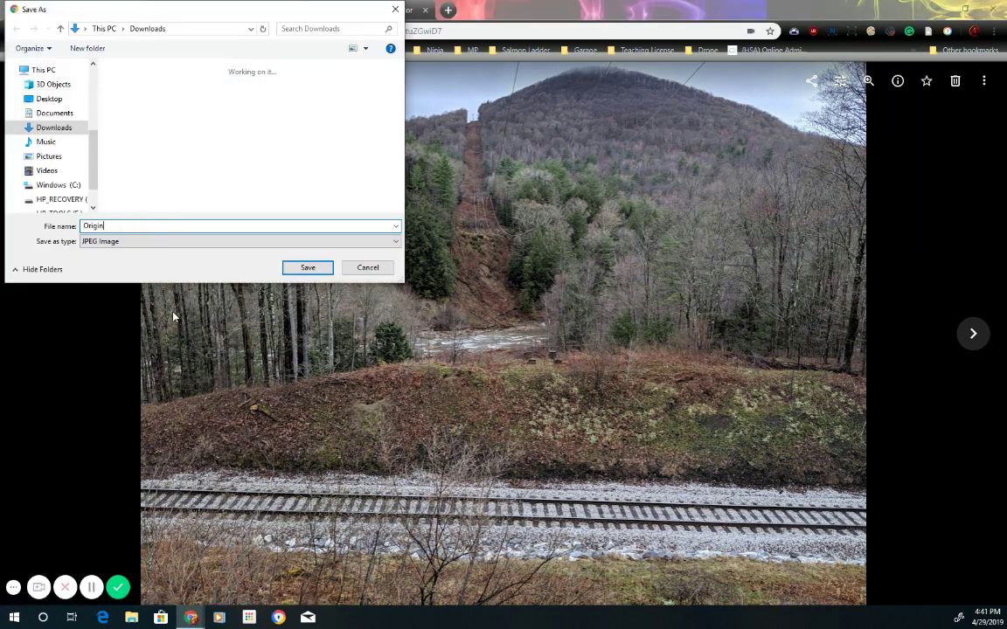
pyautogui.write('al photo')
pyautogui.press('Return')
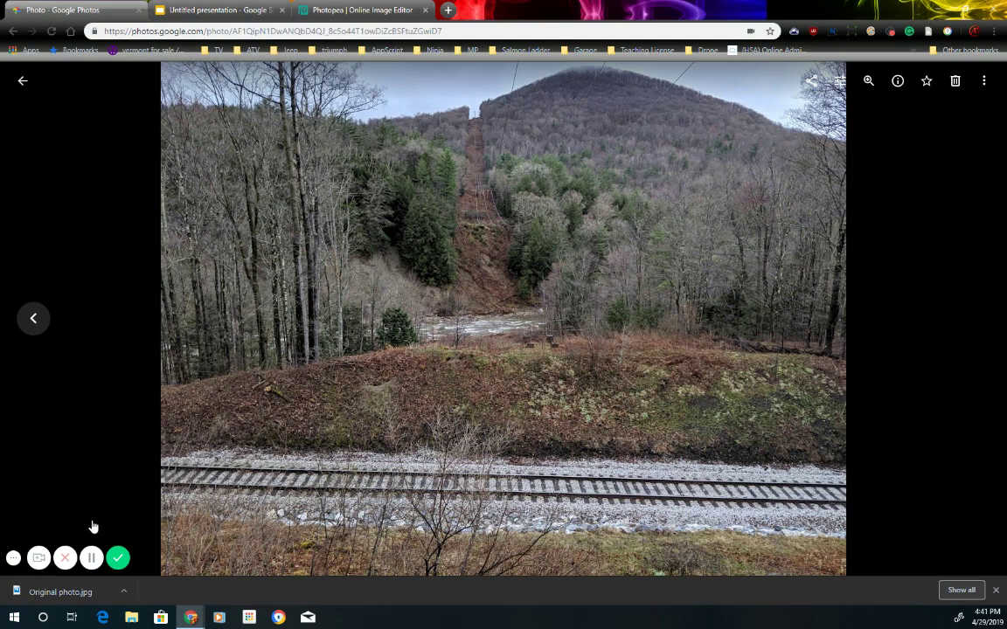
# - Create a new blank Photopea project with width 1024 and height 768 pixels
pyautogui.click(355, 12)
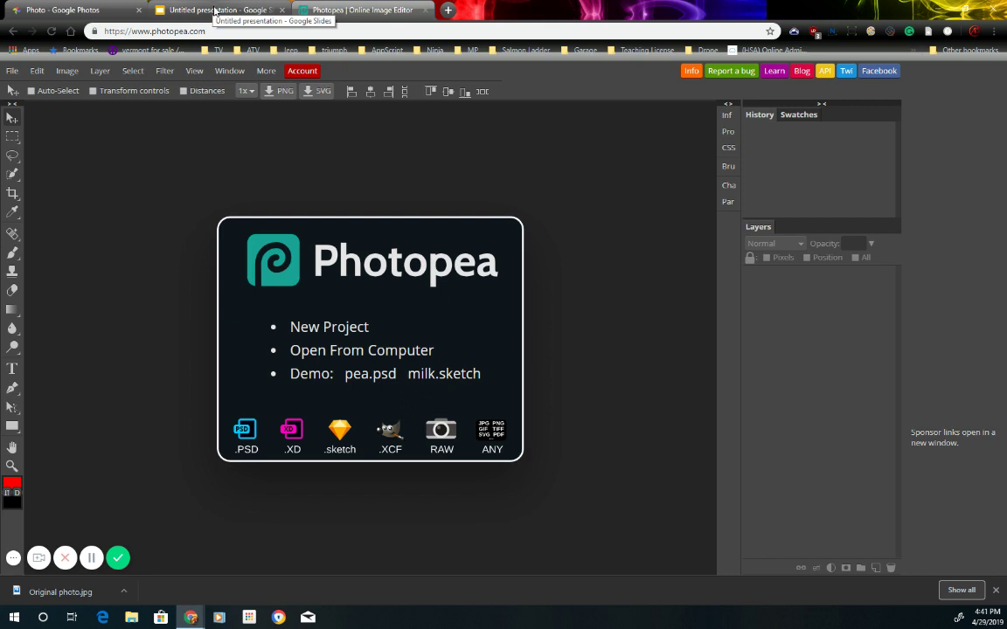
pyautogui.click(13, 71)
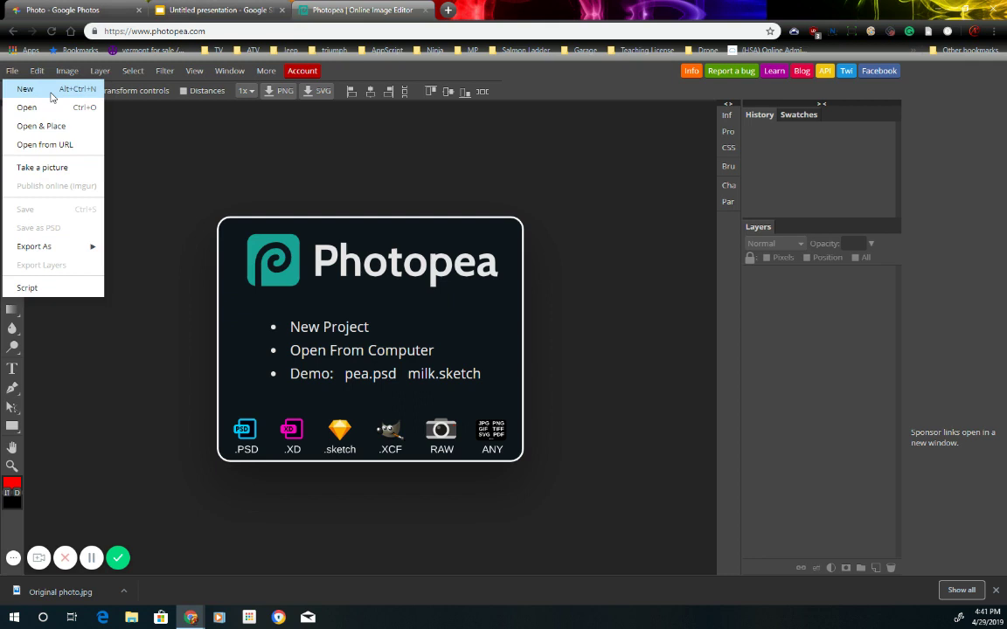
pyautogui.click(50, 96)
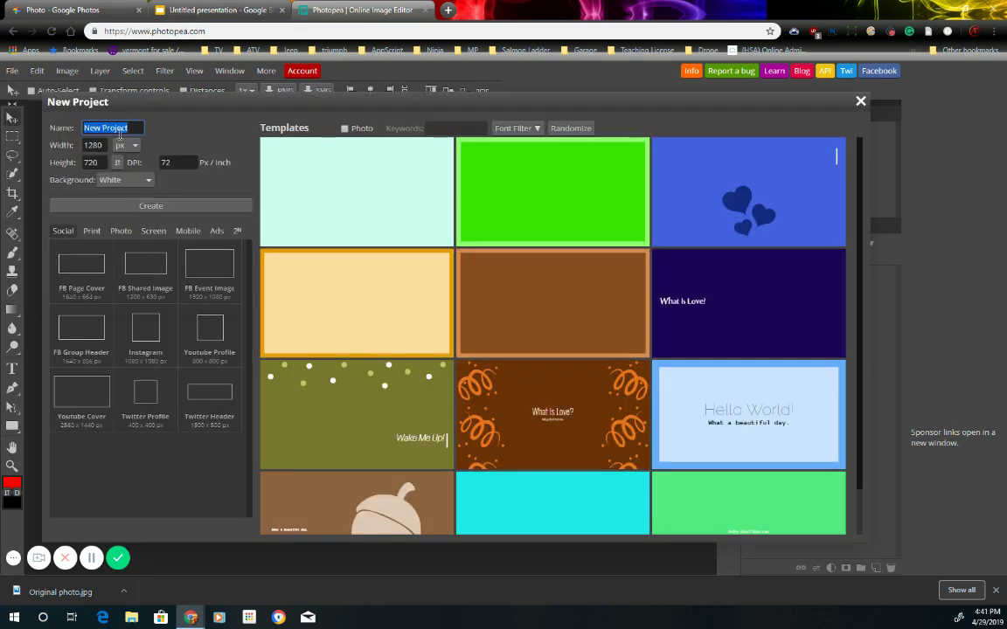
pyautogui.click(96, 145)
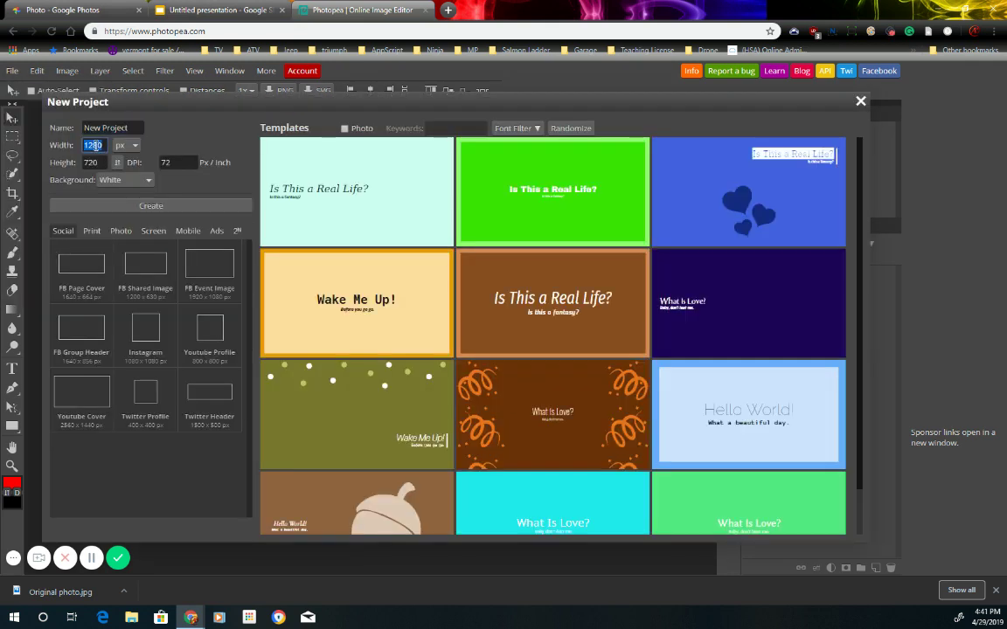
pyautogui.write('1024')
pyautogui.click(90, 163)
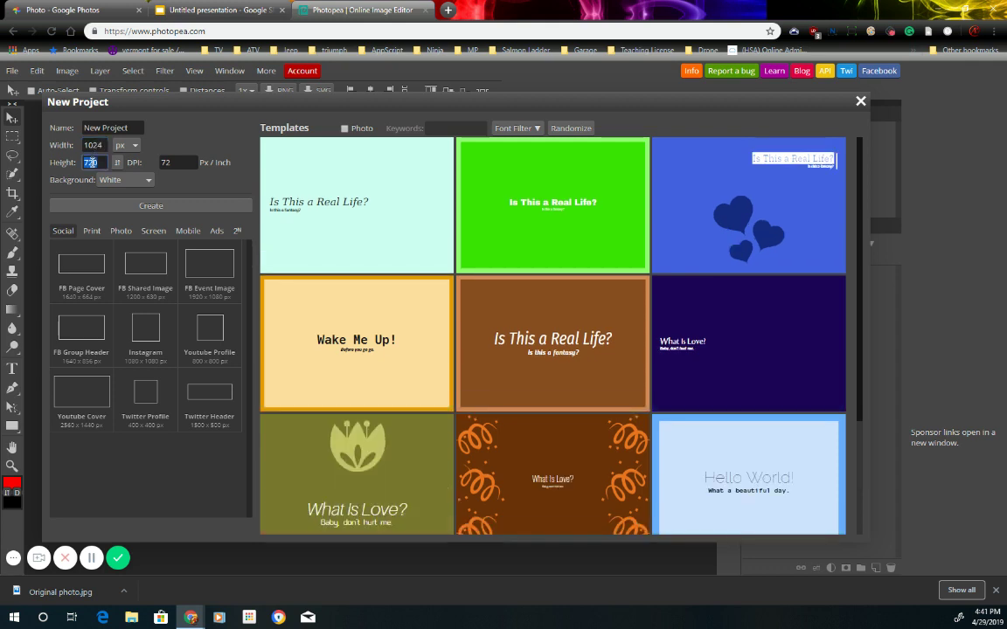
pyautogui.write('768')
pyautogui.click(143, 207)
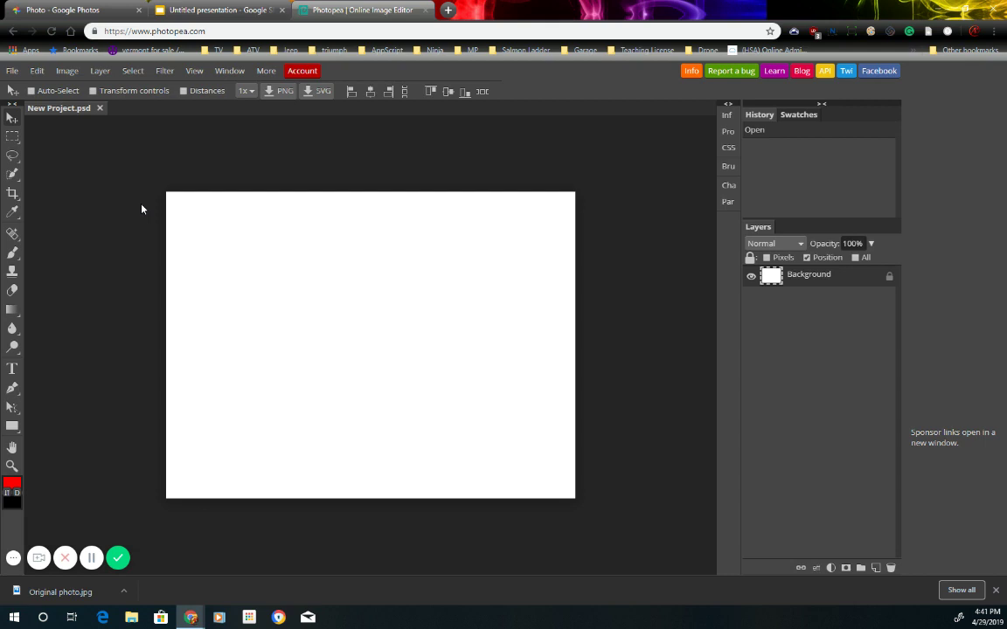
# - Place Original photo.jpg from Downloads into the project as a layer and commit the placement
pyautogui.click(13, 71)
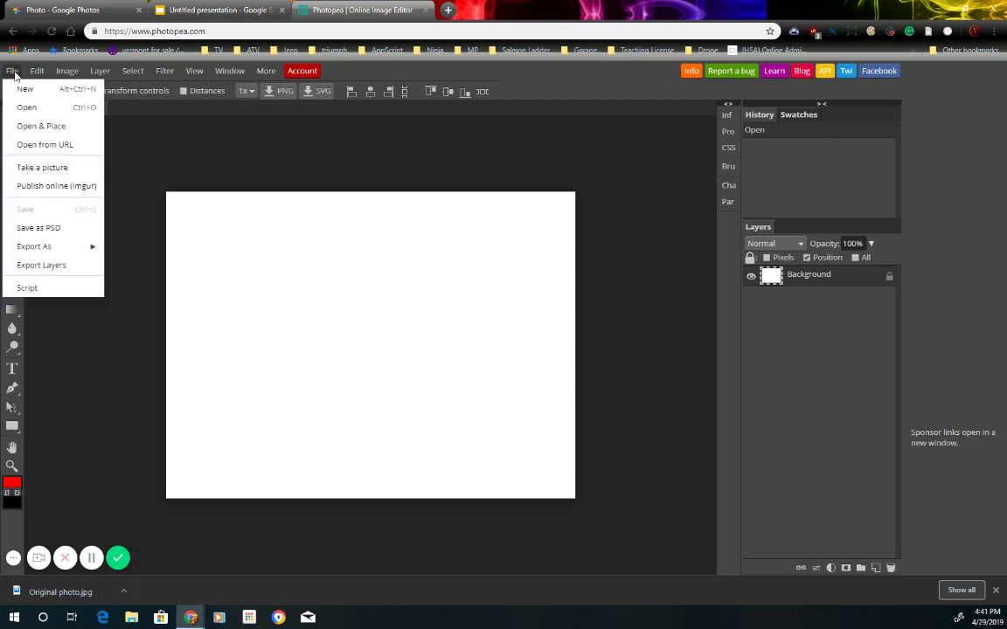
pyautogui.click(40, 129)
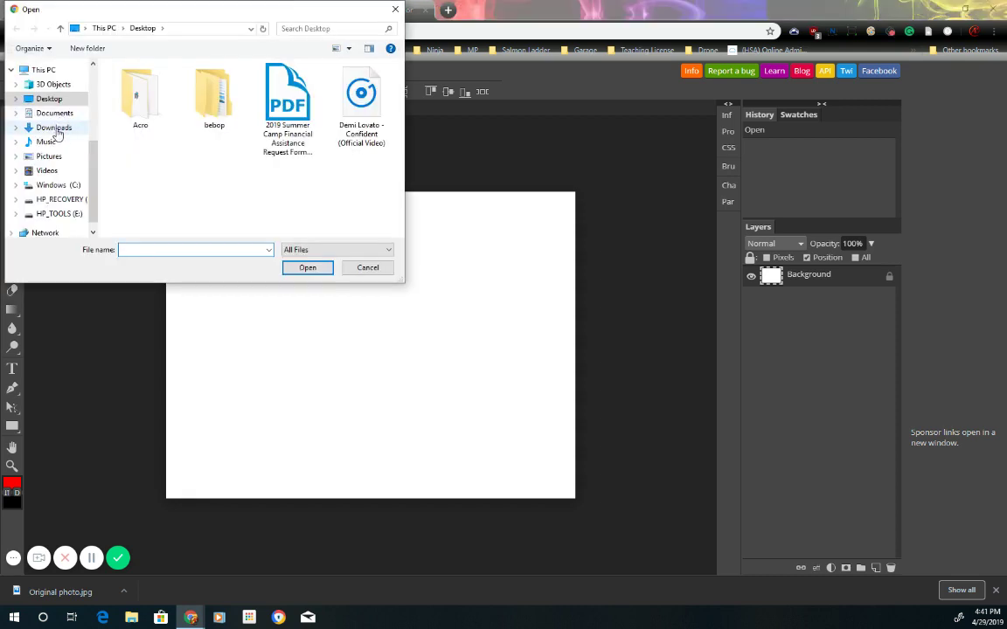
pyautogui.click(60, 129)
pyautogui.click(145, 107)
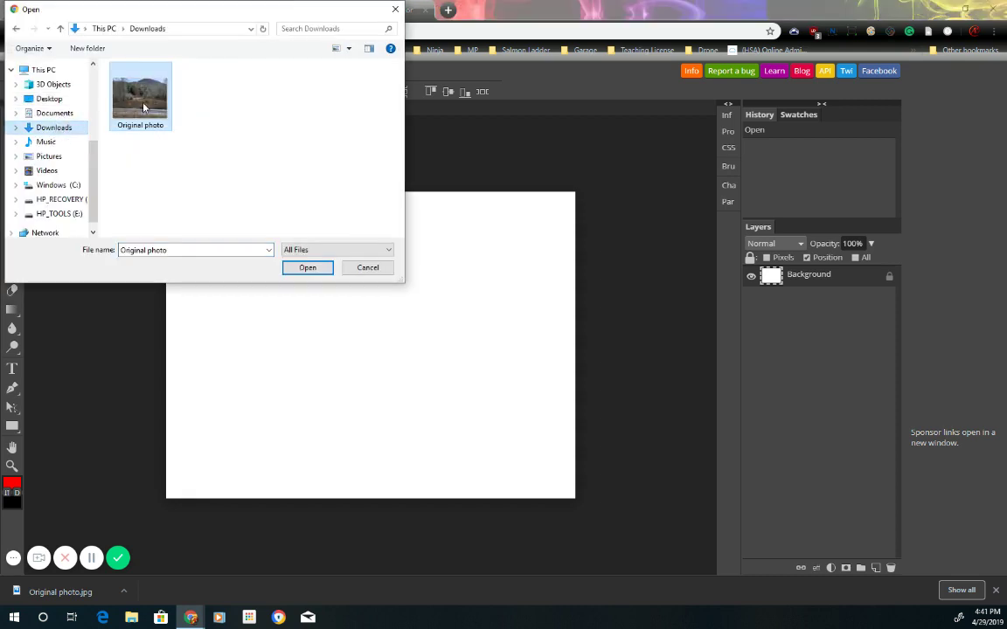
pyautogui.click(305, 271)
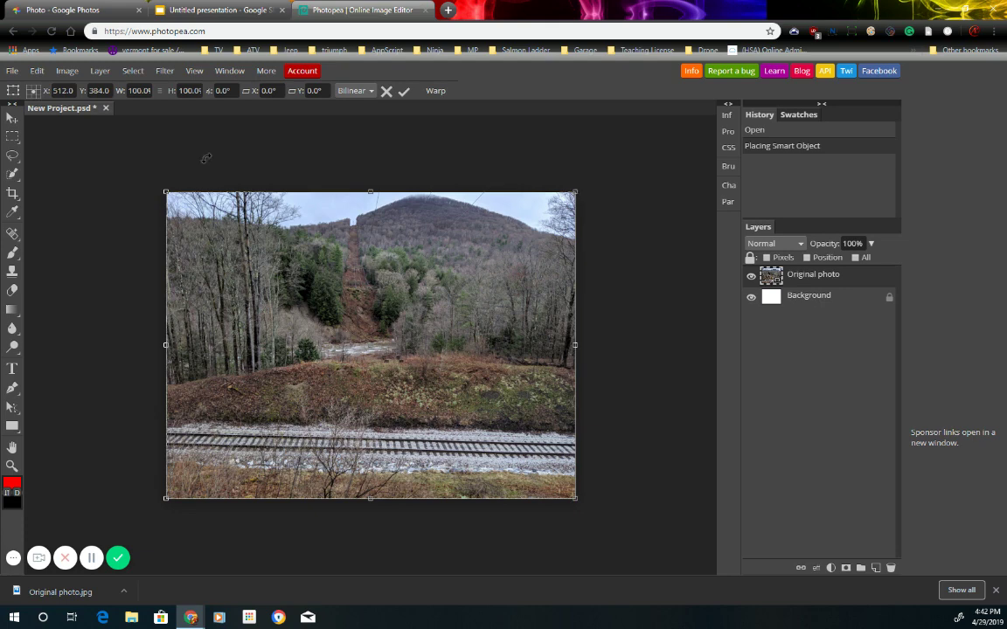
pyautogui.click(403, 92)
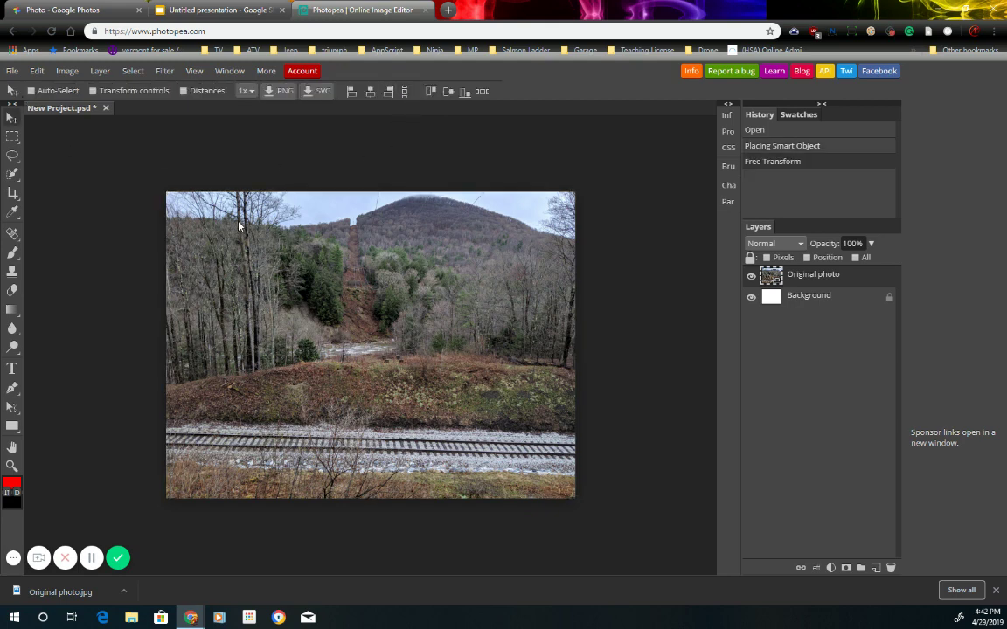
pyautogui.click(37, 72)
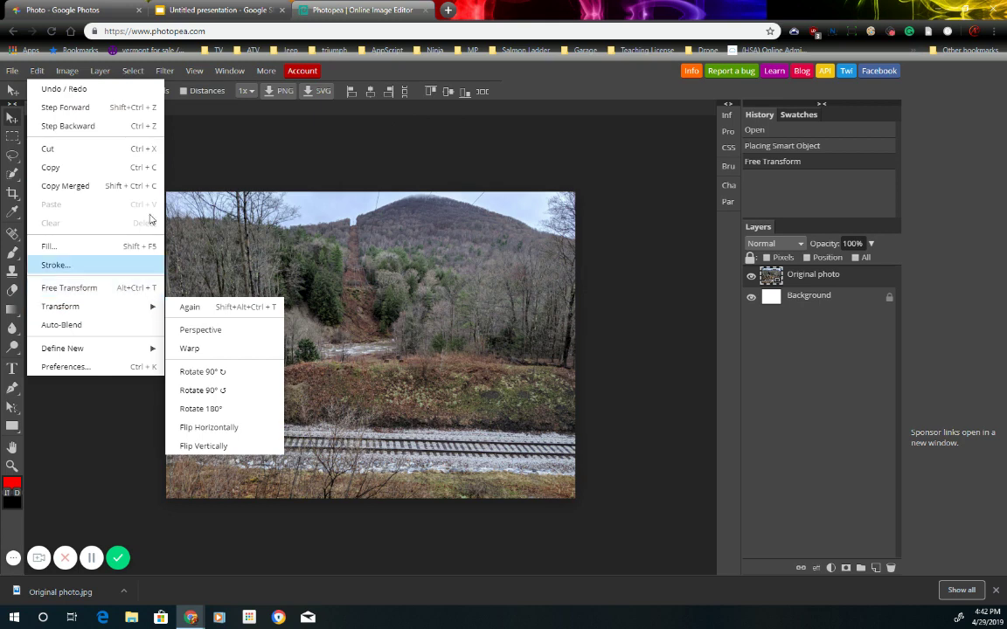
pyautogui.click(237, 143)
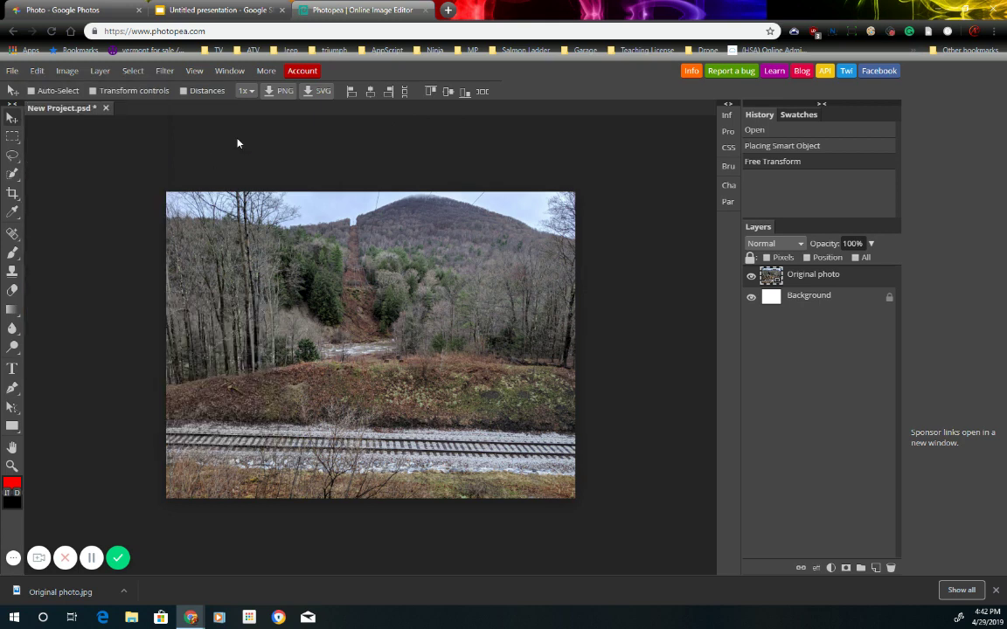
pyautogui.click(37, 72)
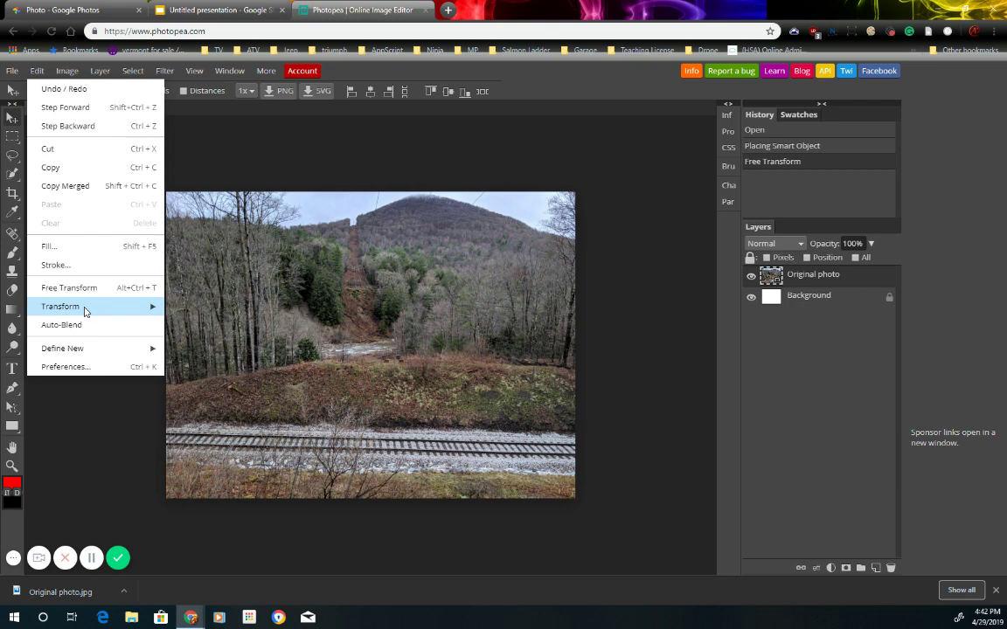
pyautogui.moveTo(147, 306)
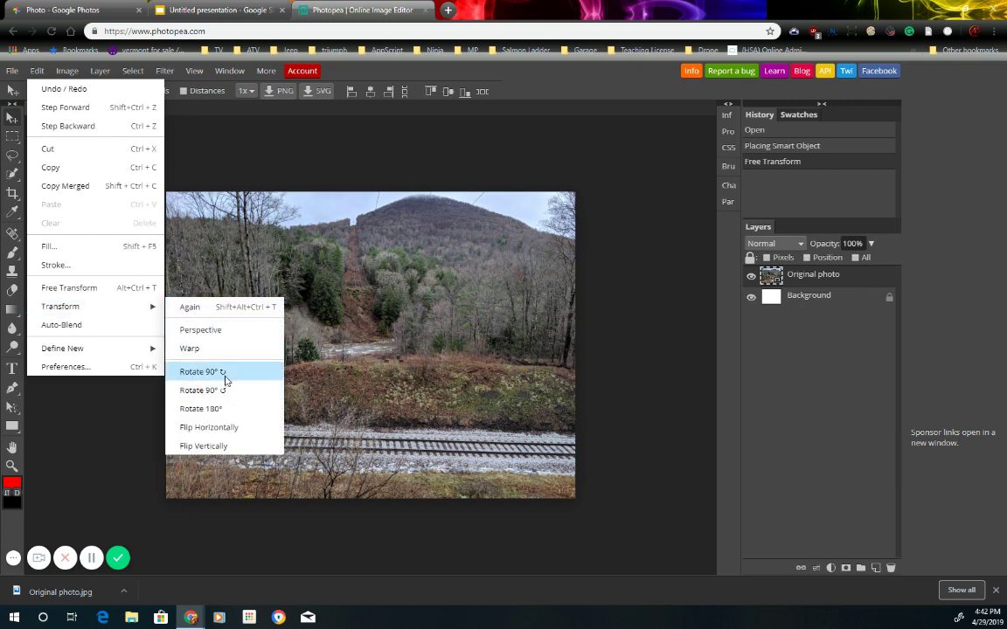
pyautogui.click(382, 257)
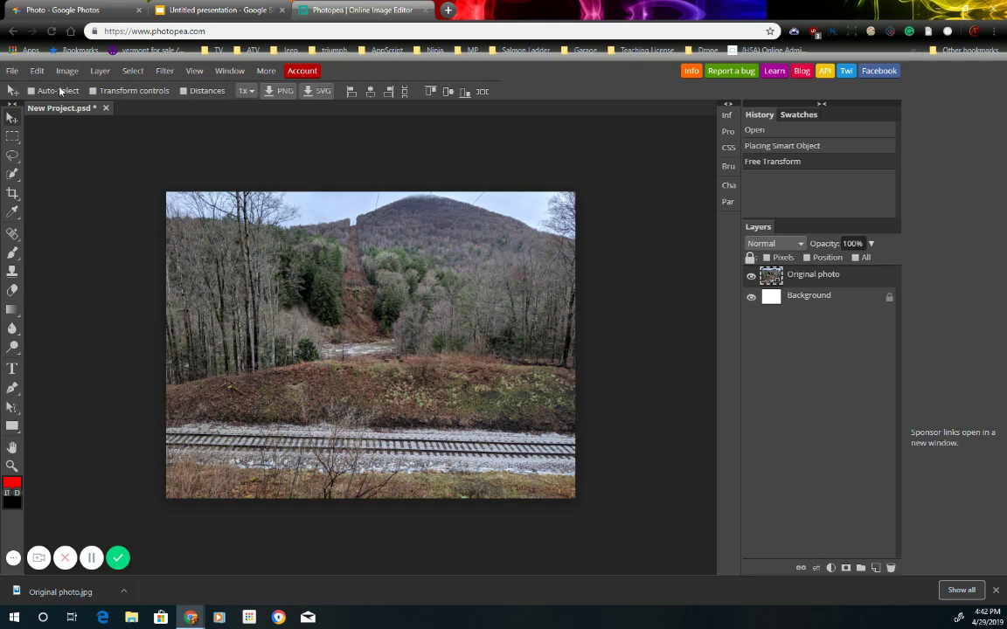
pyautogui.click(36, 71)
pyautogui.click(61, 286)
pyautogui.moveTo(378, 338); pyautogui.dragTo(157, 189)
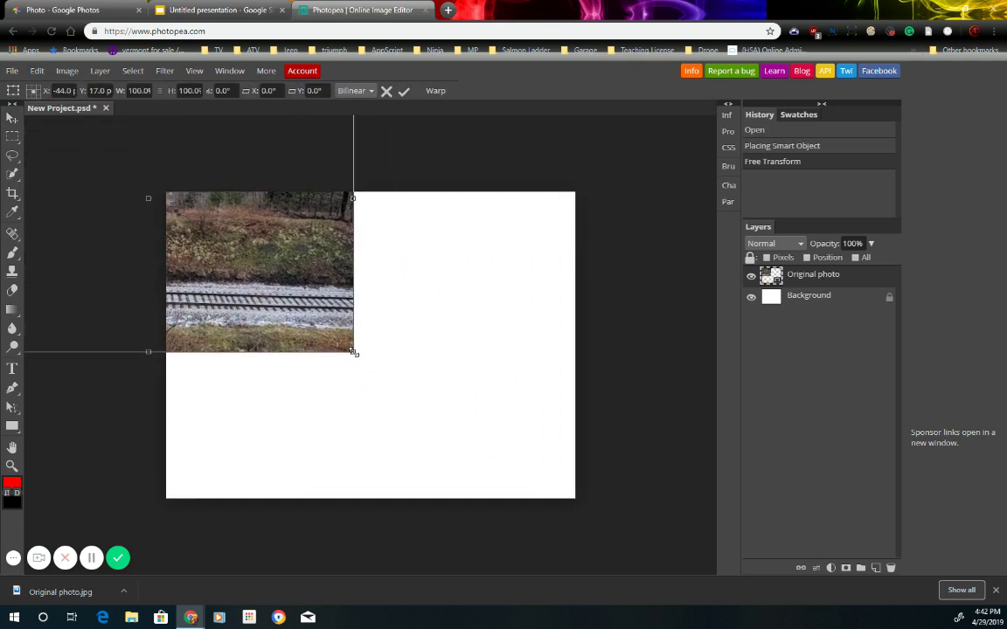
pyautogui.moveTo(354, 352); pyautogui.dragTo(563, 509)
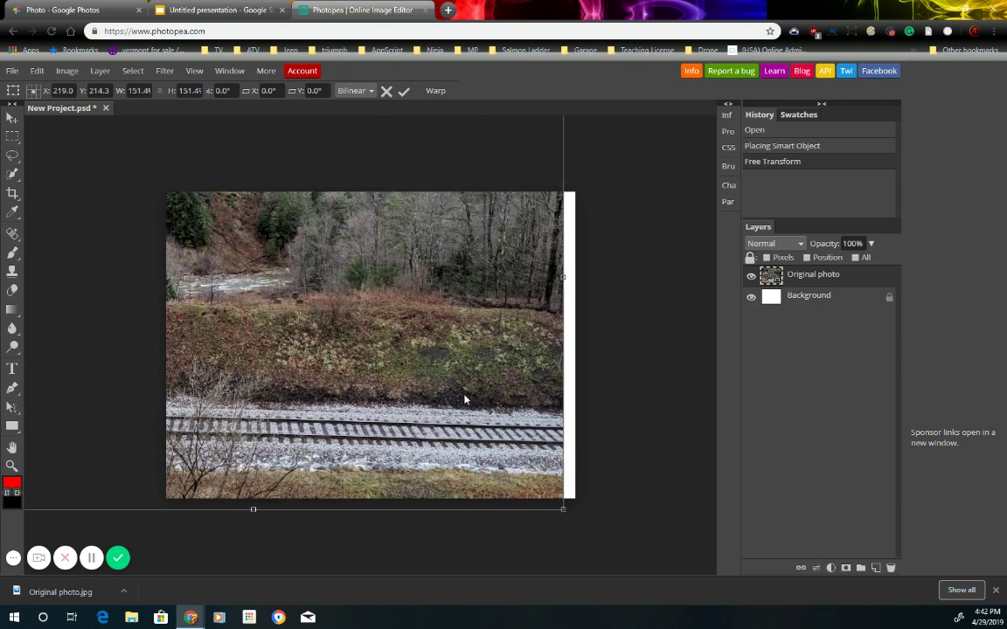
pyautogui.moveTo(465, 399); pyautogui.dragTo(498, 409)
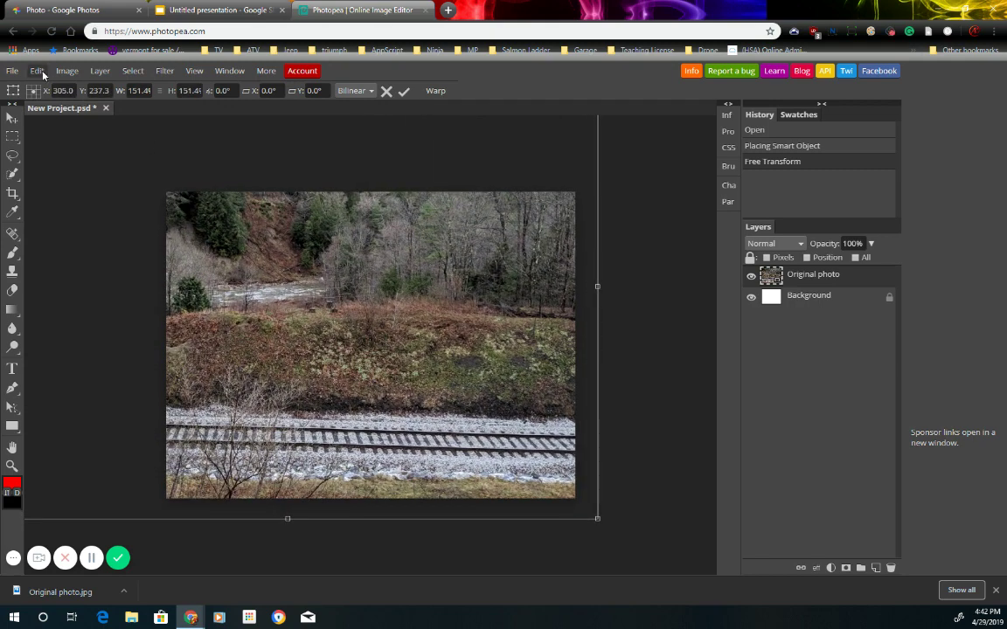
pyautogui.click(386, 91)
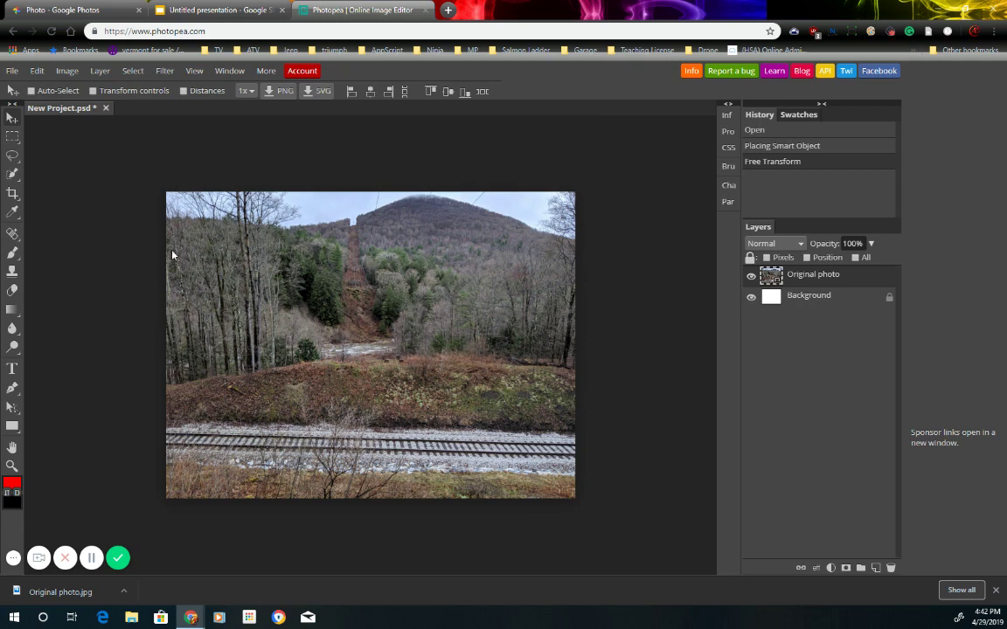
# - Export the canvas as a JPG file named Background
pyautogui.click(16, 72)
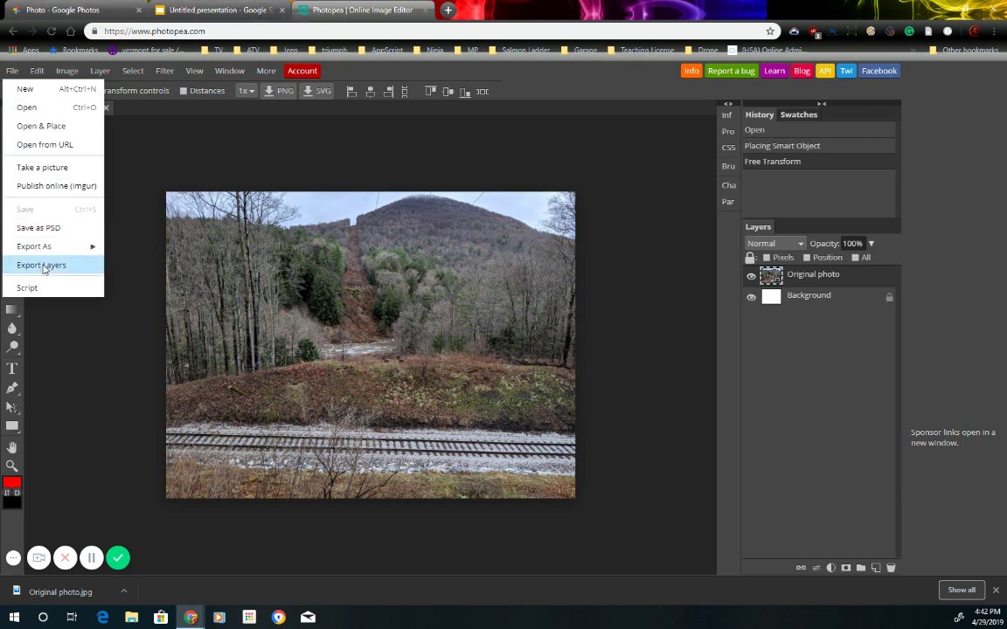
pyautogui.moveTo(48, 246)
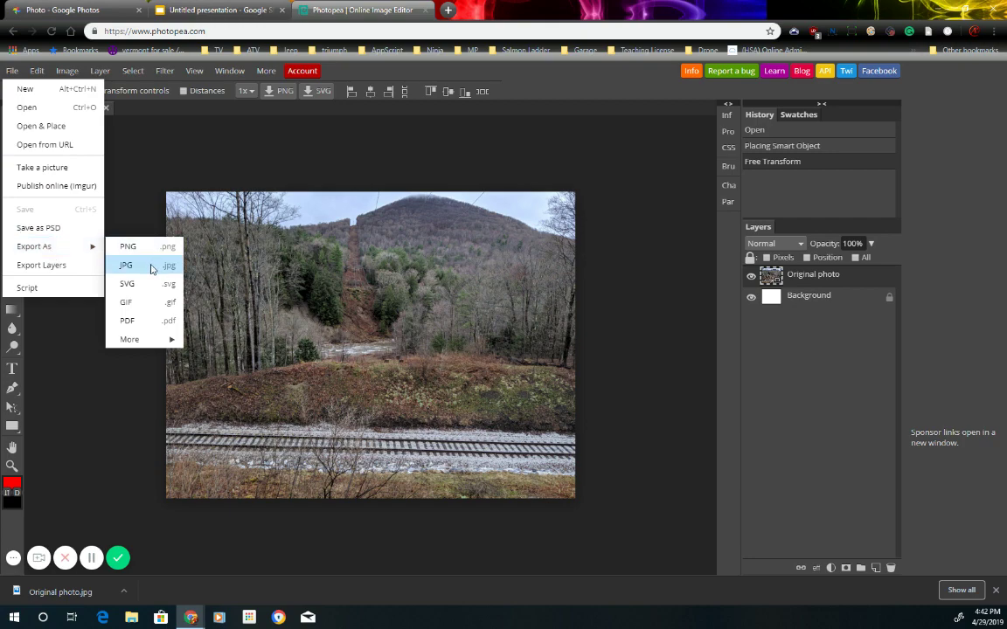
pyautogui.click(138, 264)
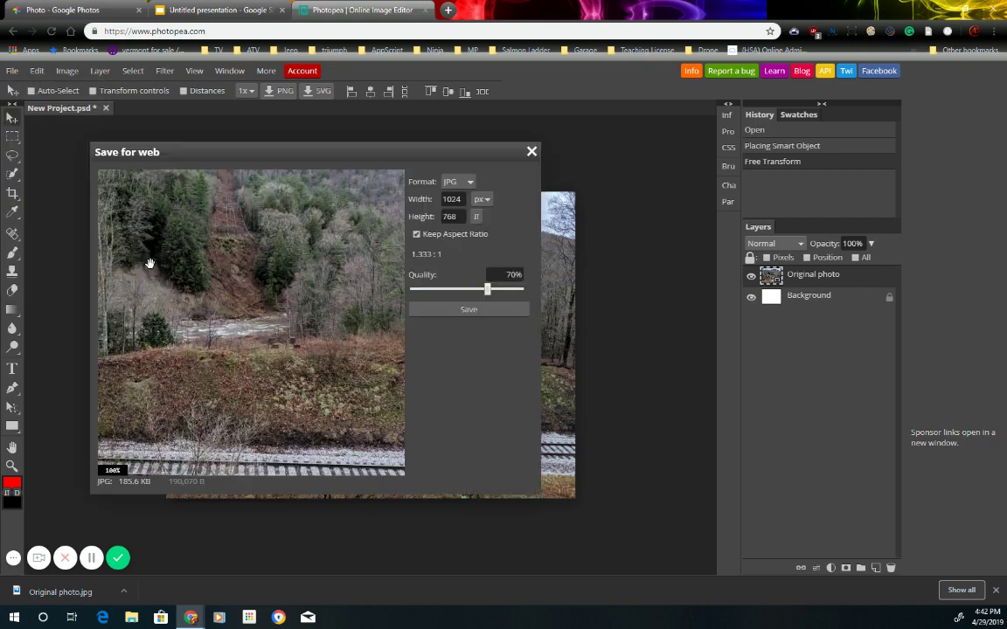
pyautogui.click(455, 309)
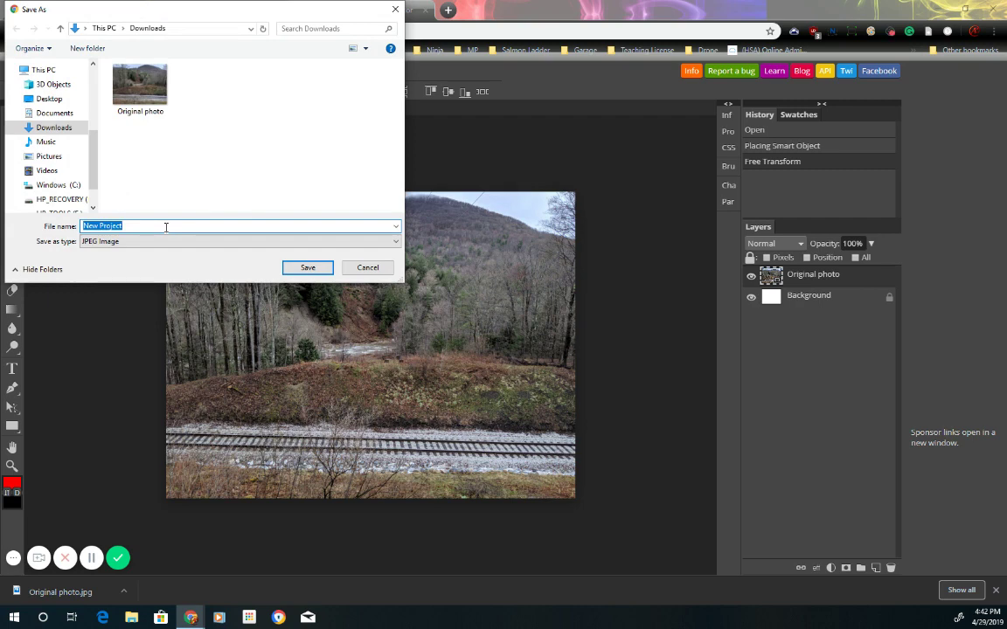
pyautogui.write('Background')
pyautogui.press('Return')
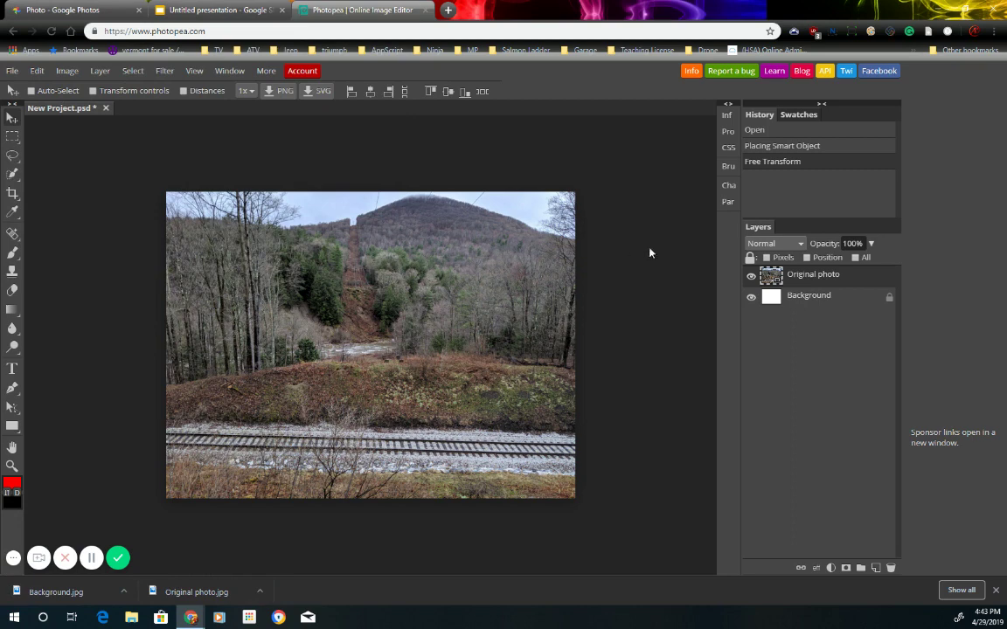
# - Lower the photo layer's opacity and export the result as JPG 'Background faded'
pyautogui.click(872, 245)
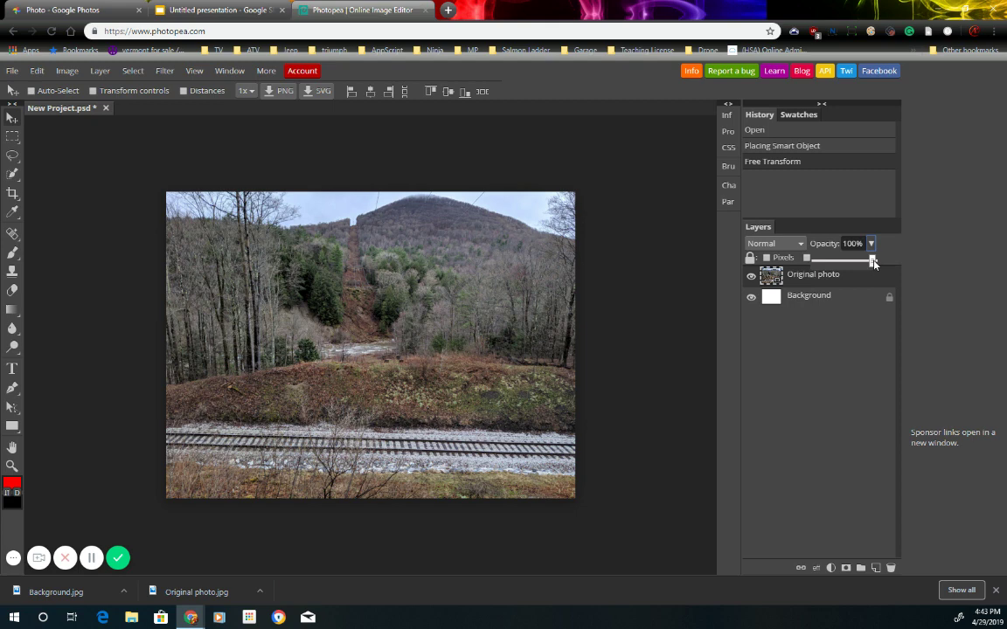
pyautogui.moveTo(873, 260); pyautogui.dragTo(839, 262)
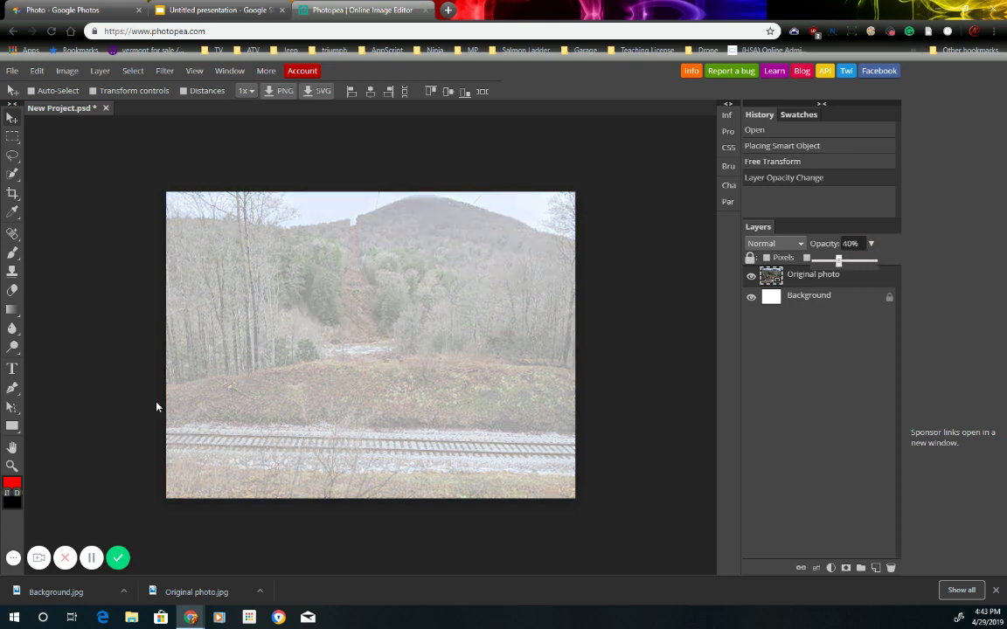
pyautogui.click(13, 71)
pyautogui.moveTo(33, 247)
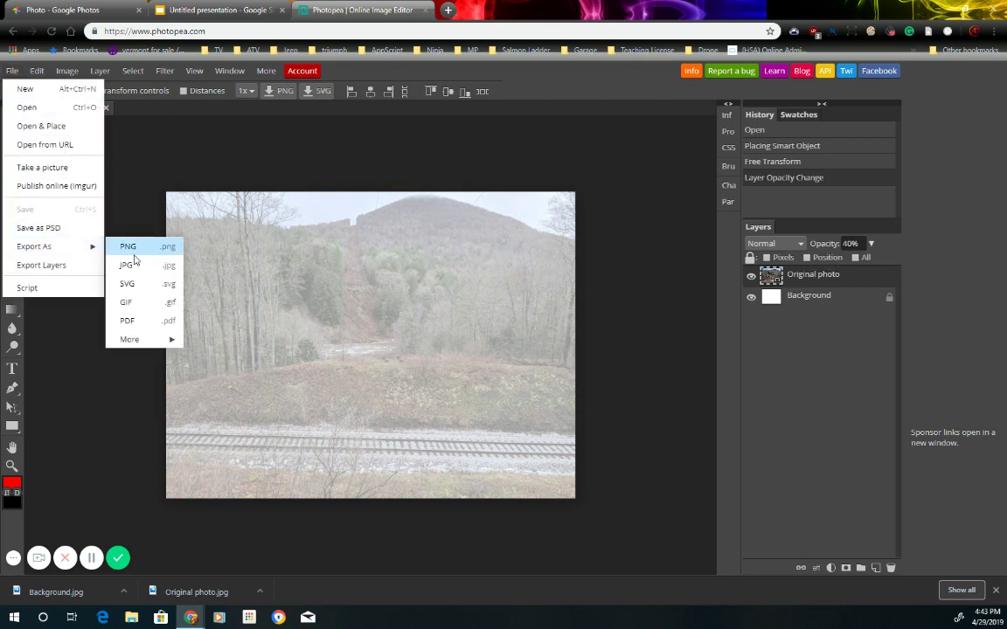
pyautogui.click(131, 263)
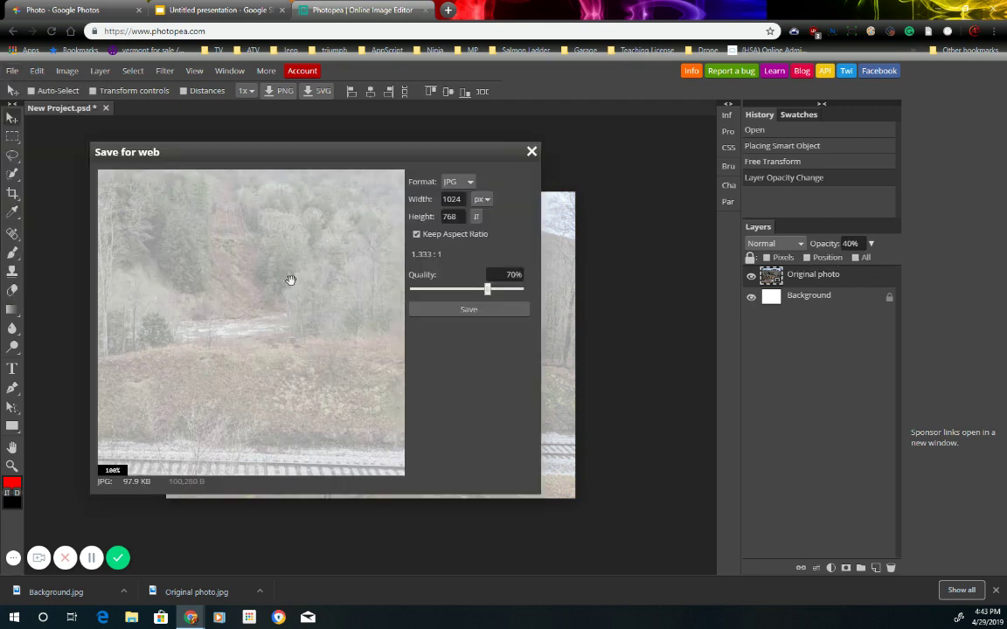
pyautogui.click(467, 310)
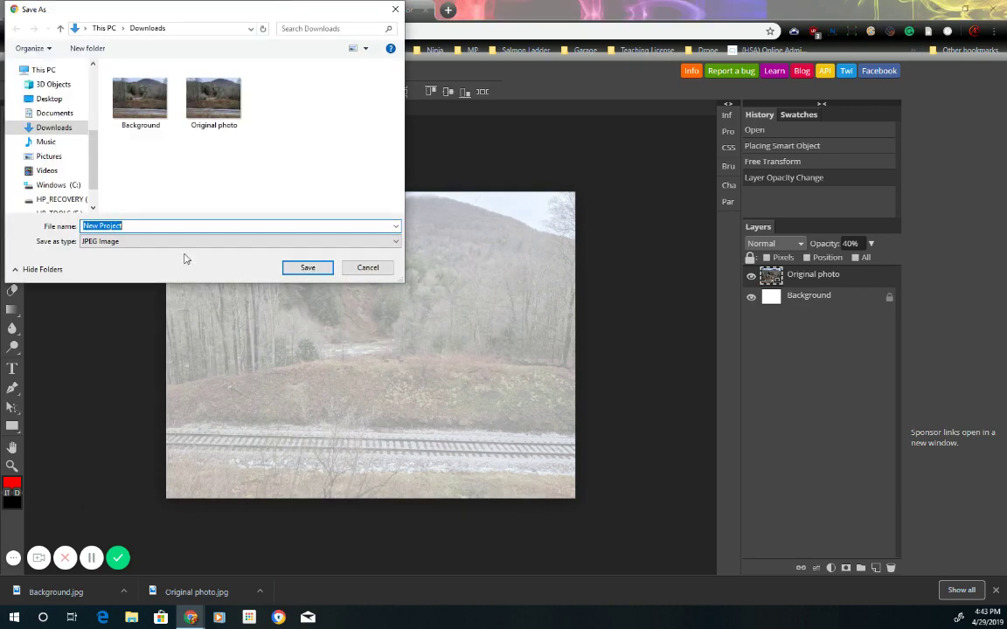
pyautogui.write('Bac')
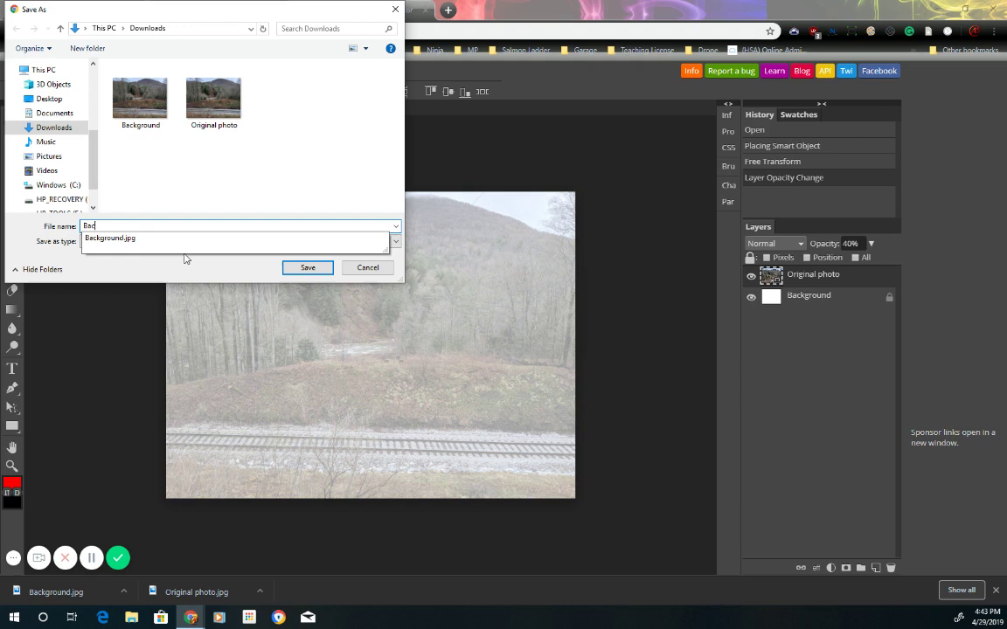
pyautogui.write('kground fa')
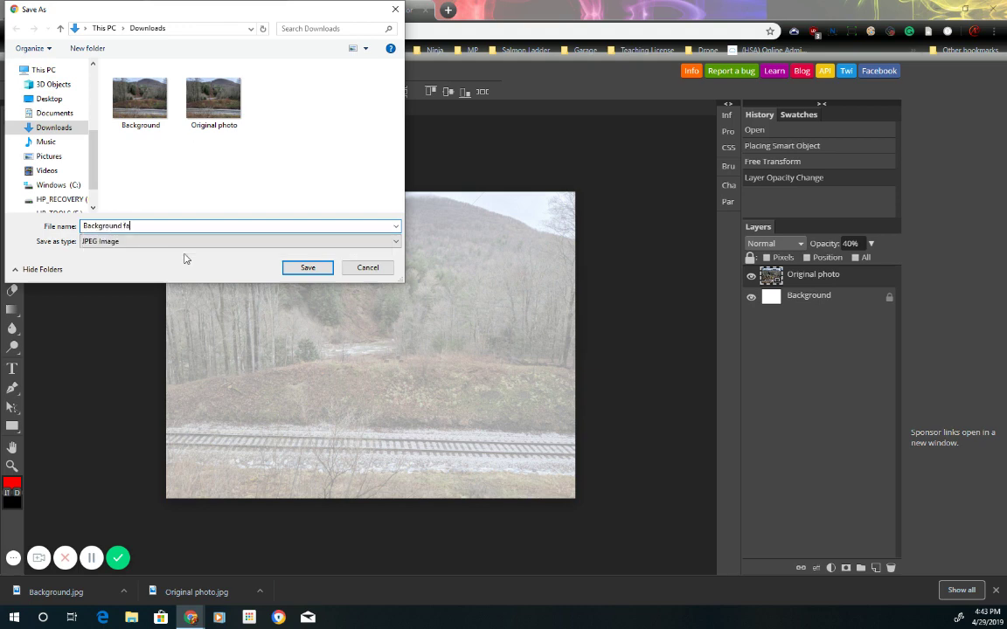
pyautogui.write('ded')
pyautogui.press('Return')
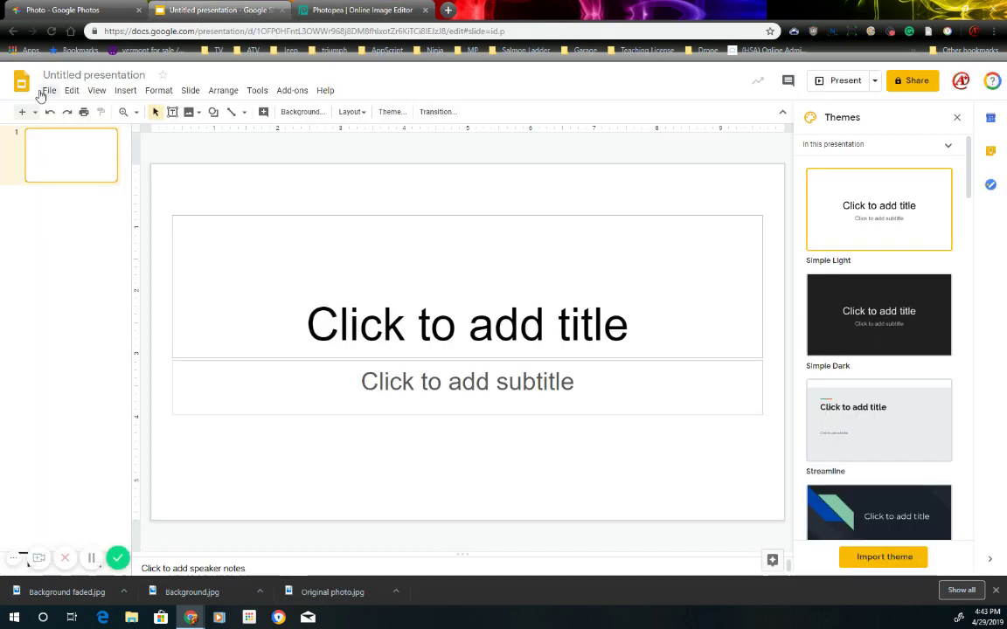
# - Change the presentation's page setup to Standard 4:3
pyautogui.click(51, 91)
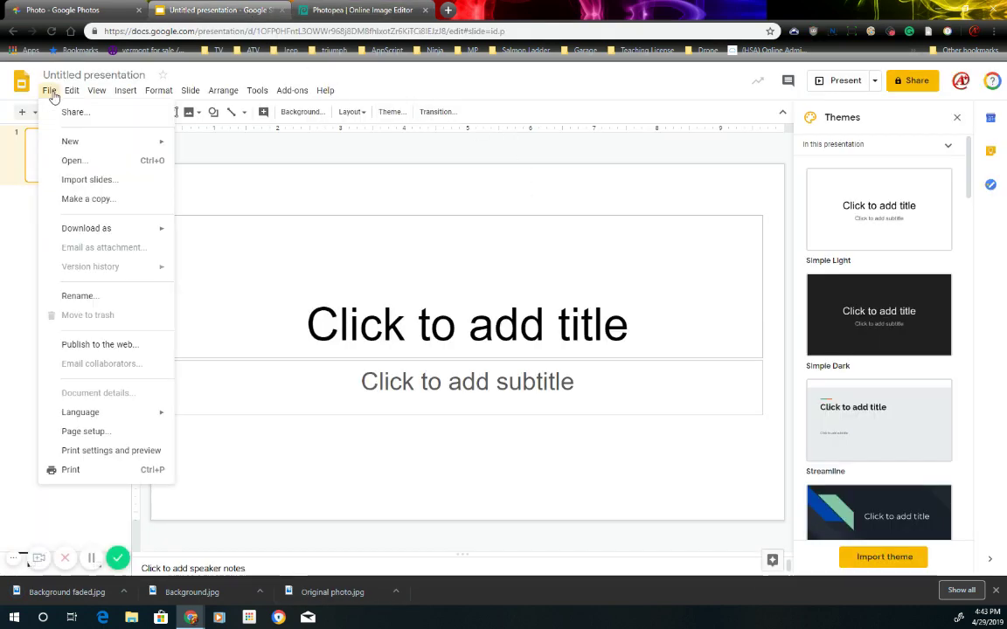
pyautogui.click(70, 432)
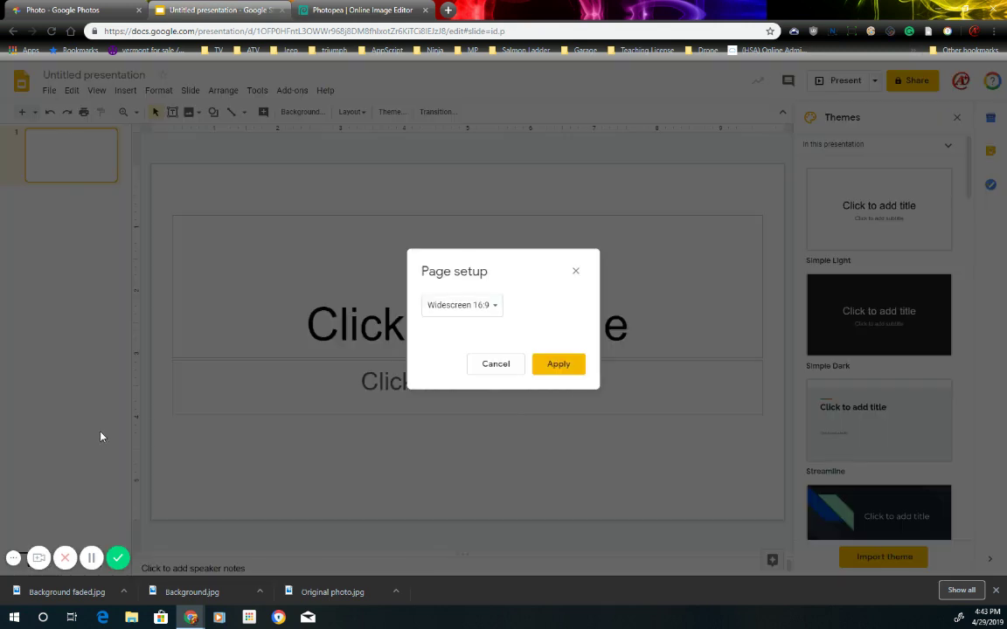
pyautogui.click(494, 306)
pyautogui.click(503, 291)
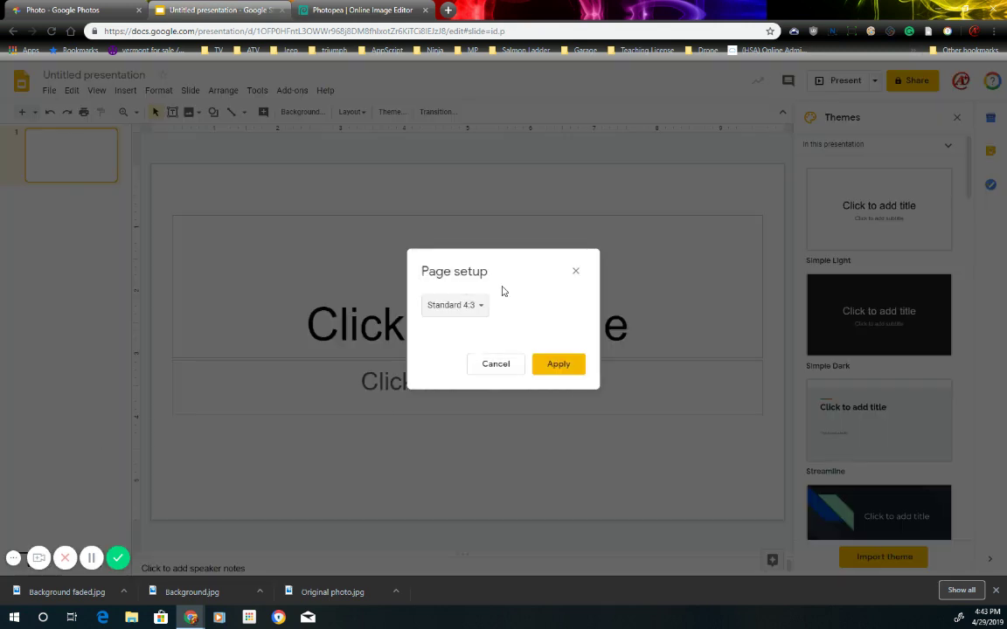
pyautogui.click(570, 366)
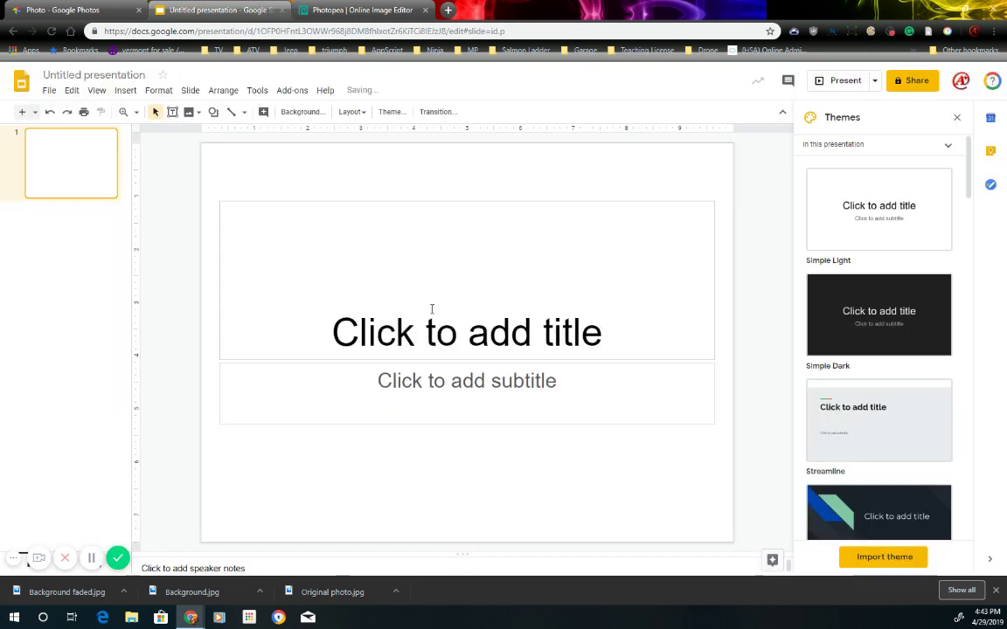
# - Delete the title and subtitle placeholders from the slide
pyautogui.click(379, 202)
pyautogui.press('Delete')
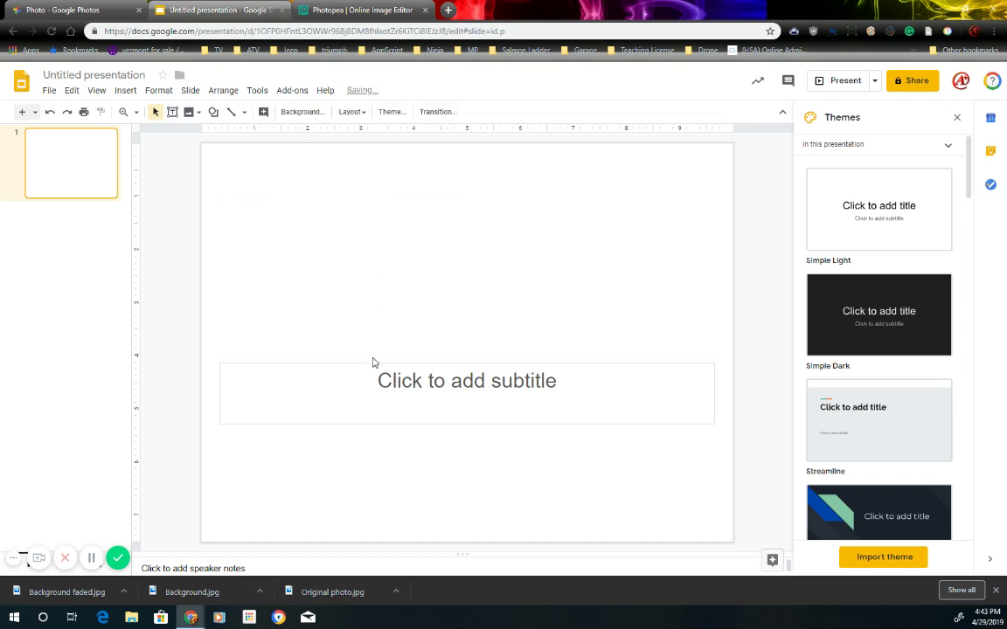
pyautogui.click(370, 363)
pyautogui.press('Delete')
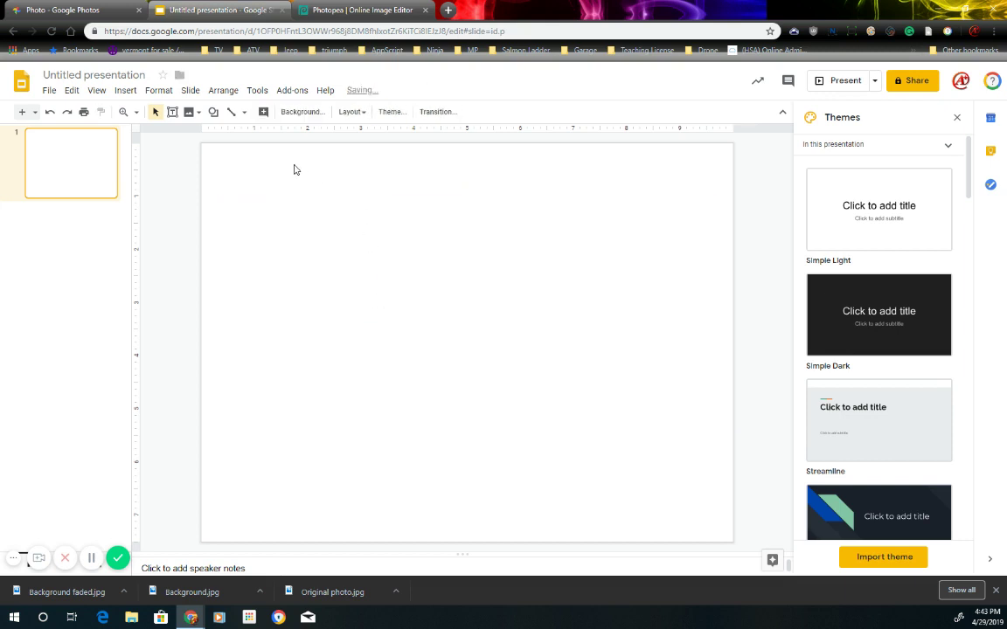
# - Upload Background.jpg as the slide's background image
pyautogui.rightClick(246, 166)
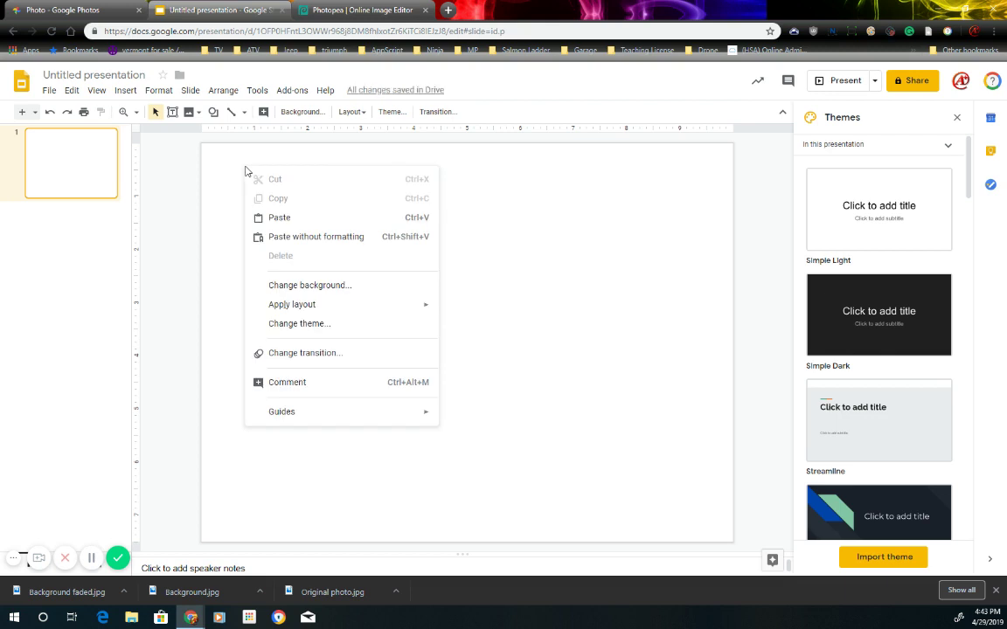
pyautogui.click(336, 287)
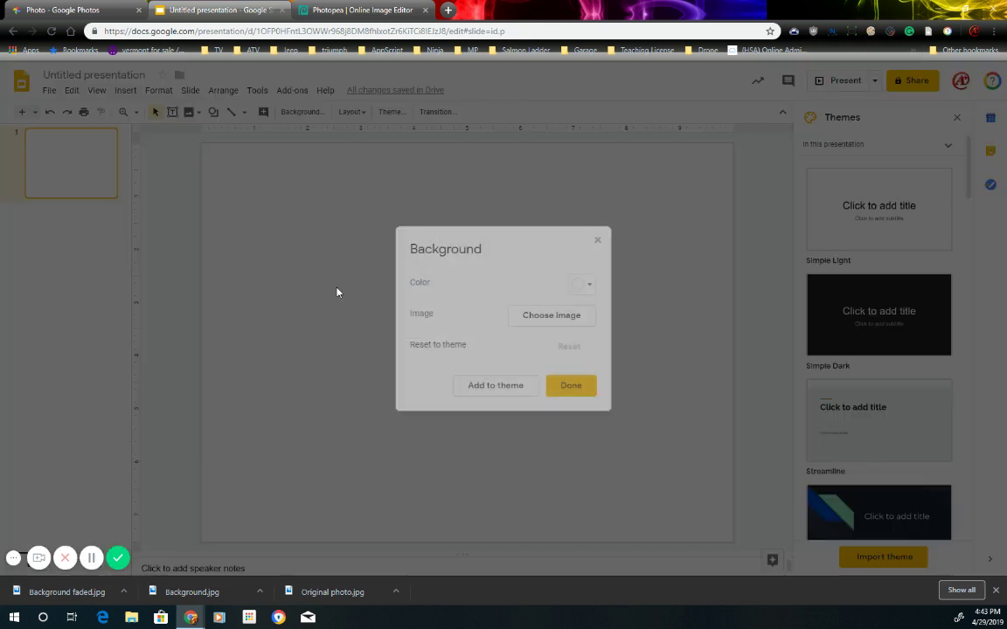
pyautogui.click(552, 315)
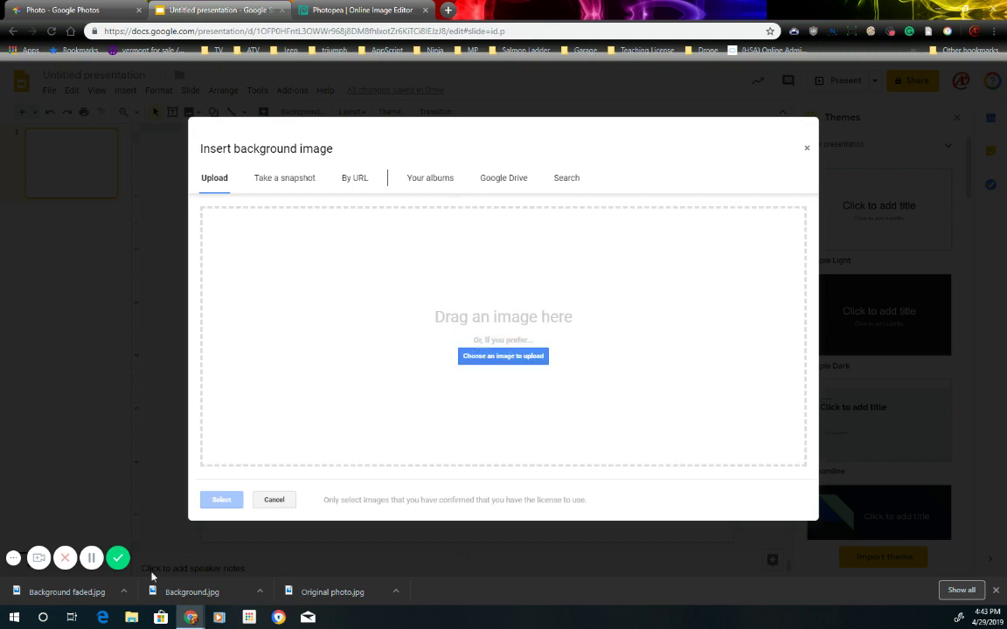
pyautogui.moveTo(238, 593); pyautogui.dragTo(437, 342)
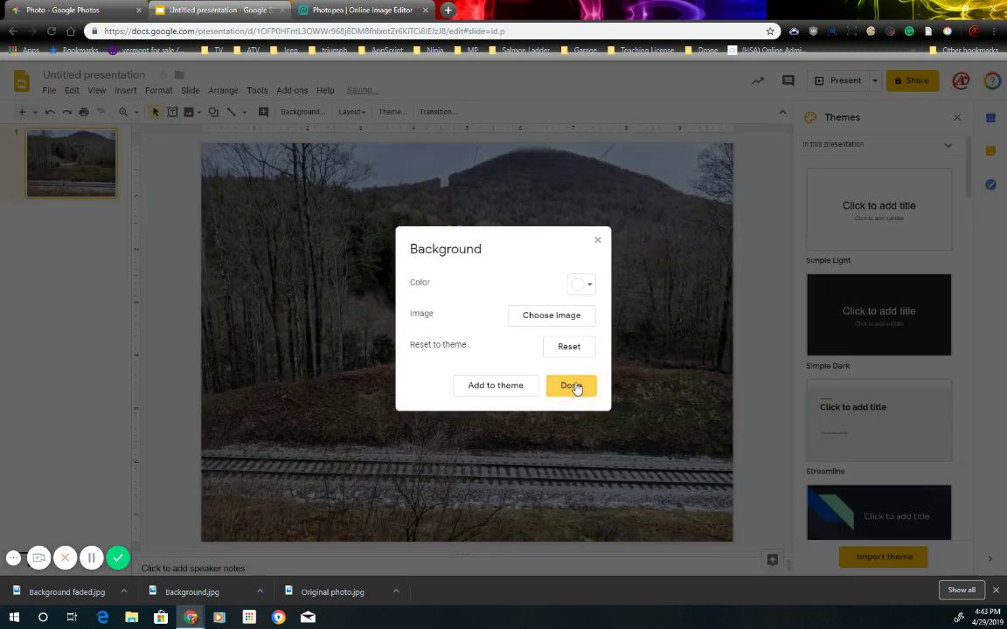
pyautogui.click(571, 386)
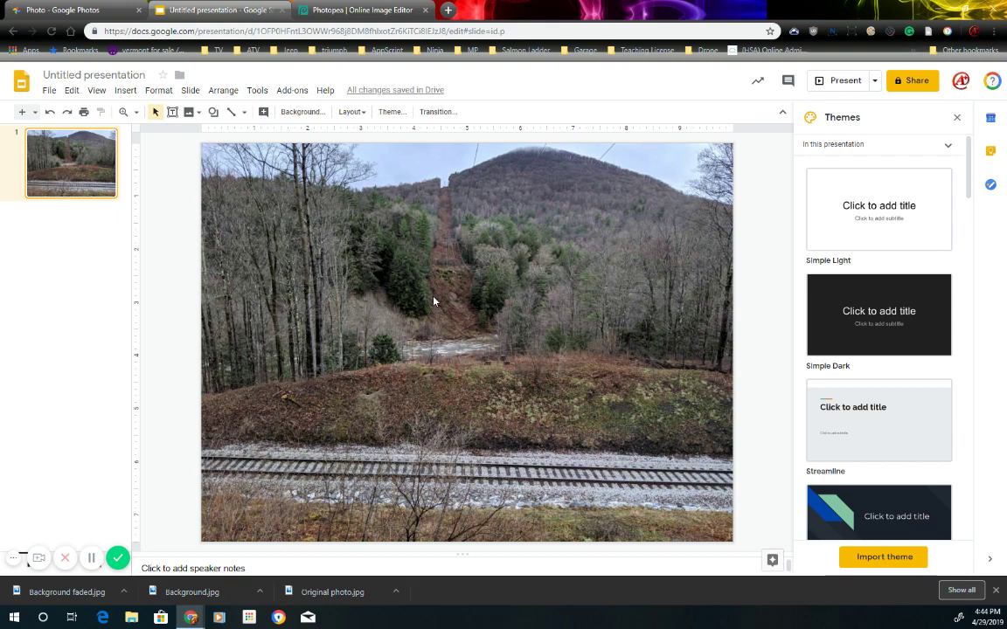
# - Insert Background faded.jpg and stretch it from the top-left corner to cover the slide
pyautogui.click(127, 91)
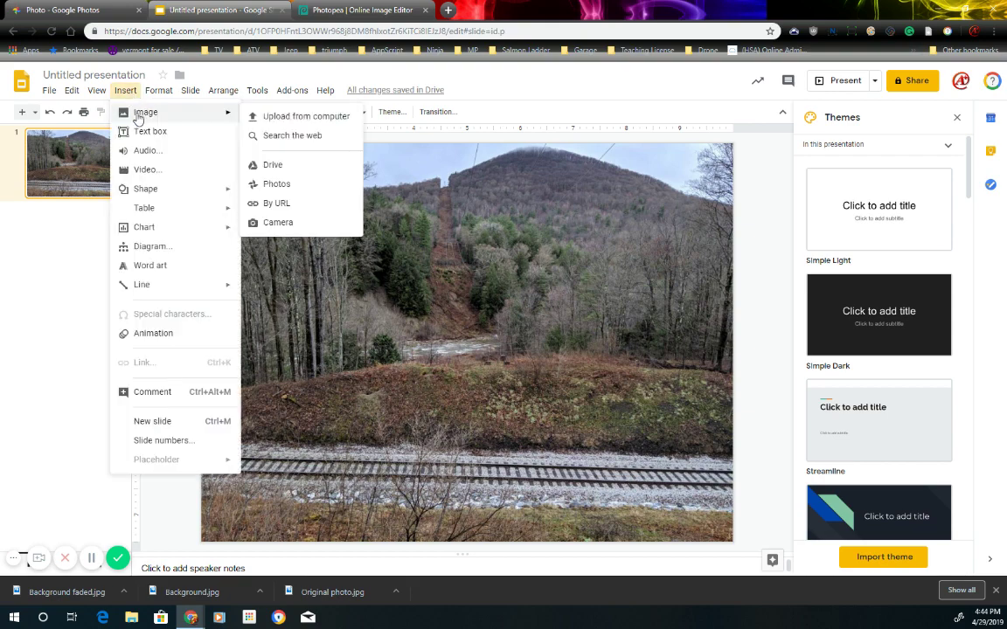
pyautogui.click(333, 120)
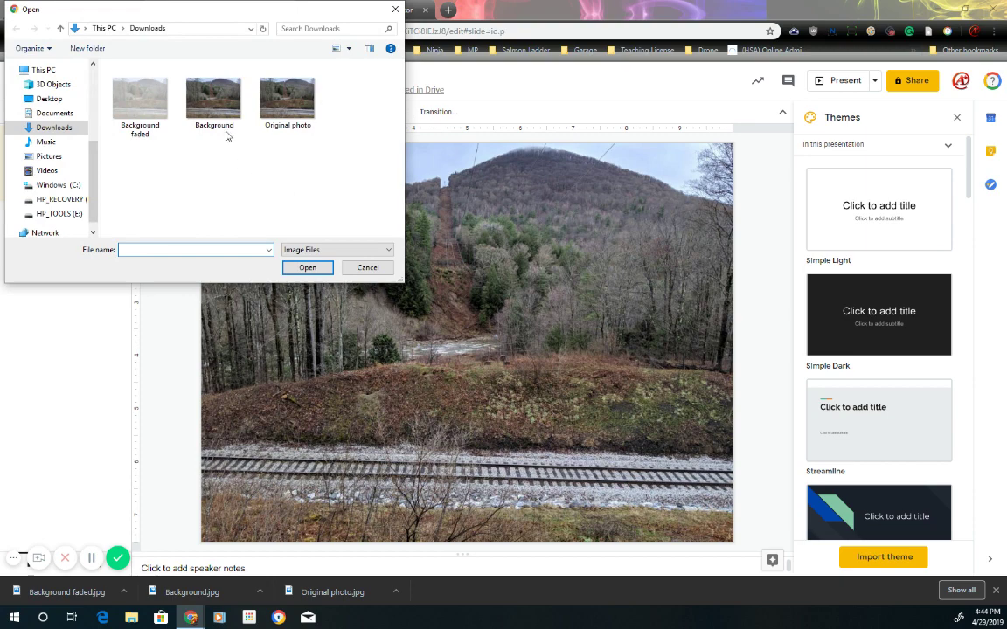
pyautogui.click(140, 101)
pyautogui.click(308, 272)
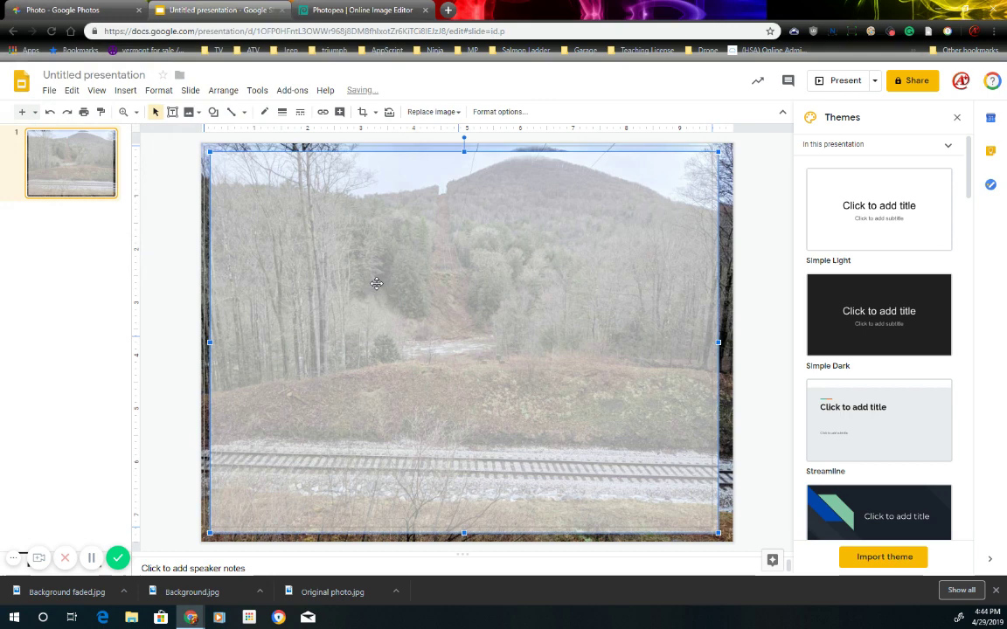
pyautogui.moveTo(380, 287); pyautogui.dragTo(376, 288)
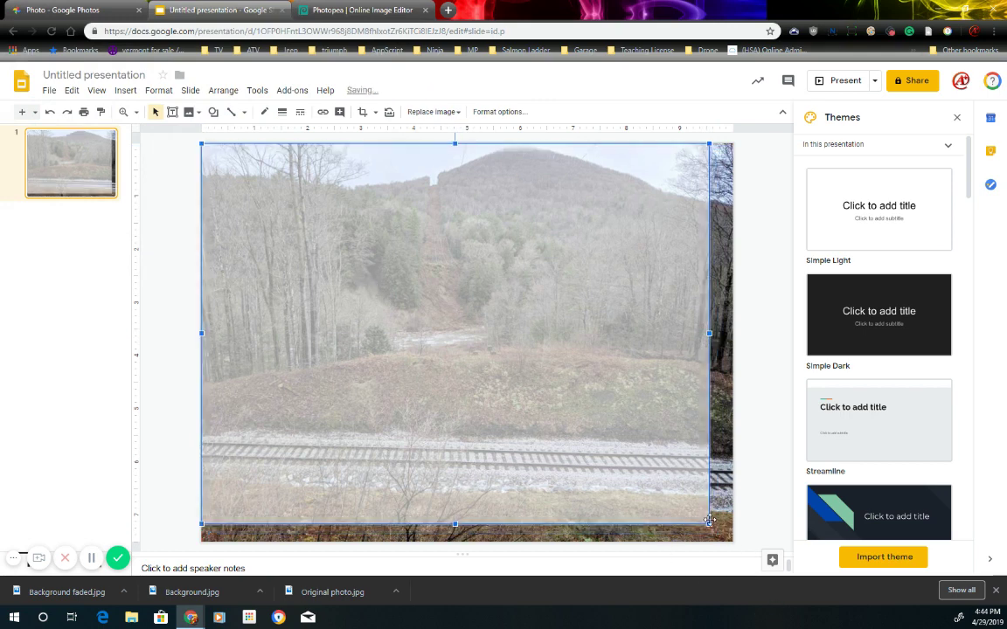
pyautogui.moveTo(707, 523); pyautogui.dragTo(730, 538)
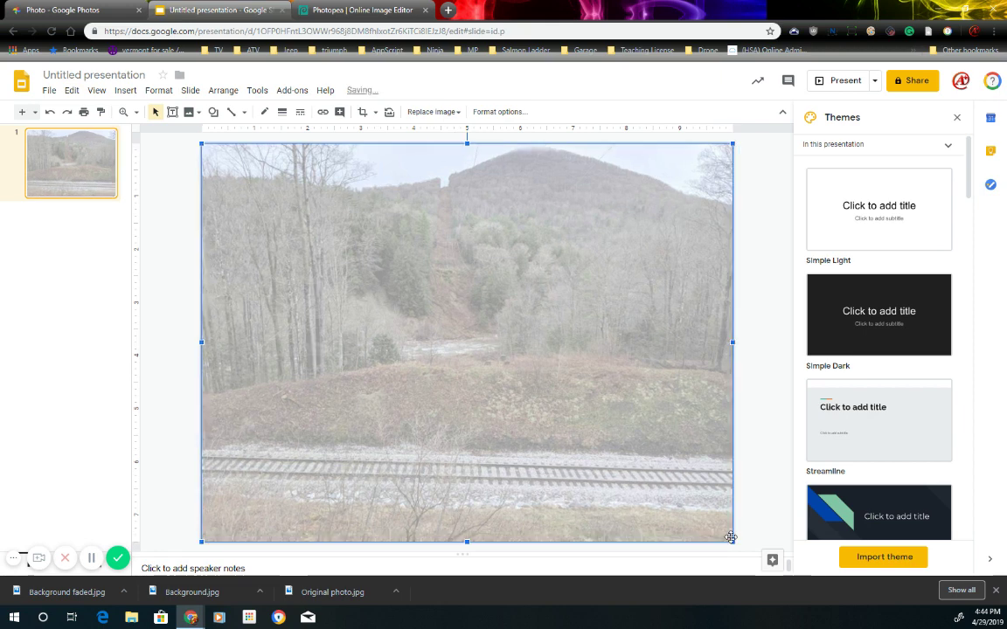
pyautogui.click(766, 354)
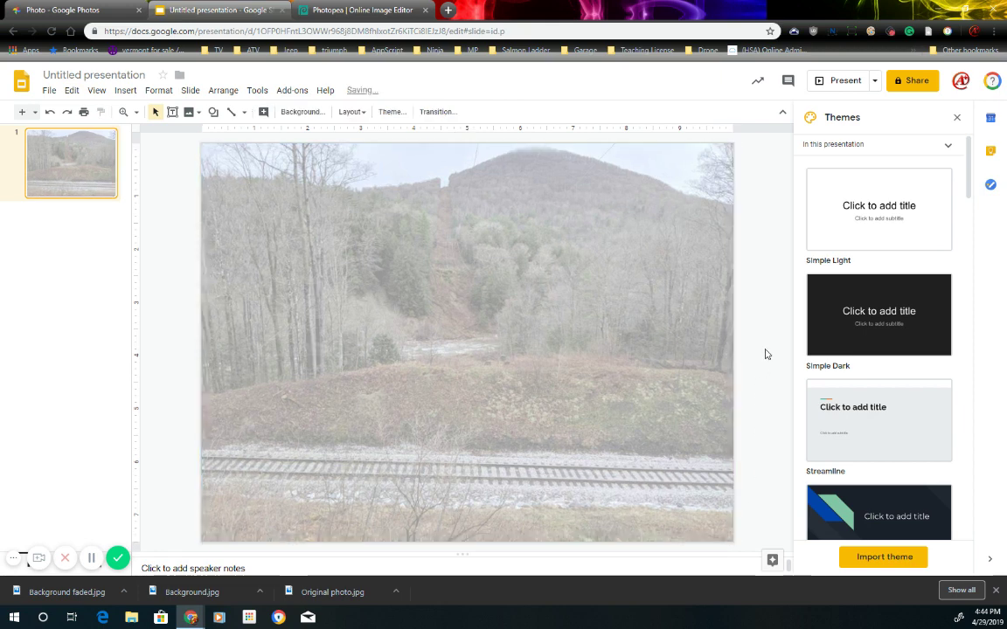
# - Close Themes and give the faded landscape image a Fade in animation at near-fast speed
pyautogui.click(960, 121)
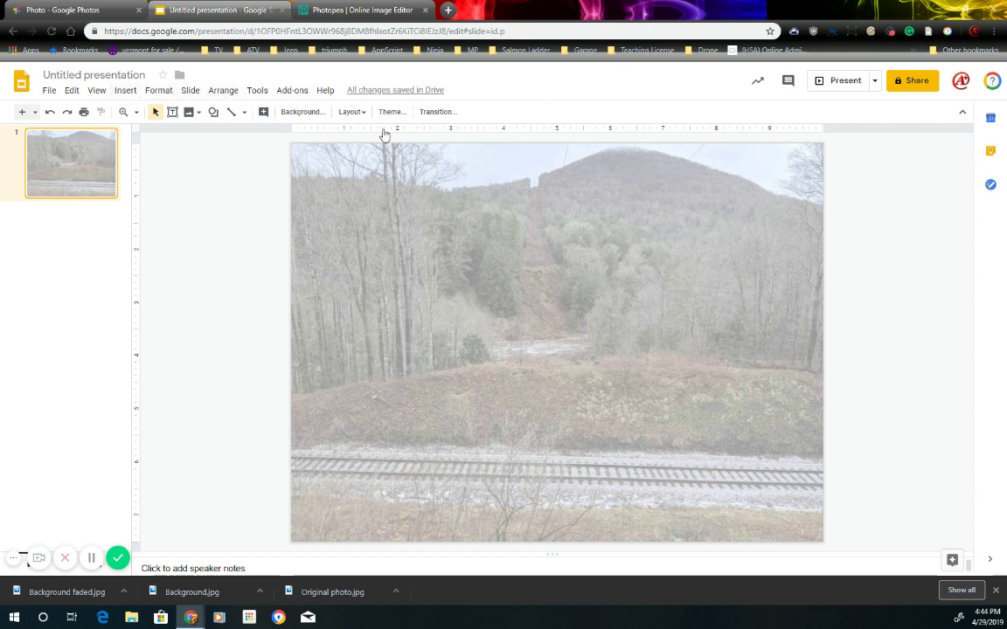
pyautogui.click(443, 115)
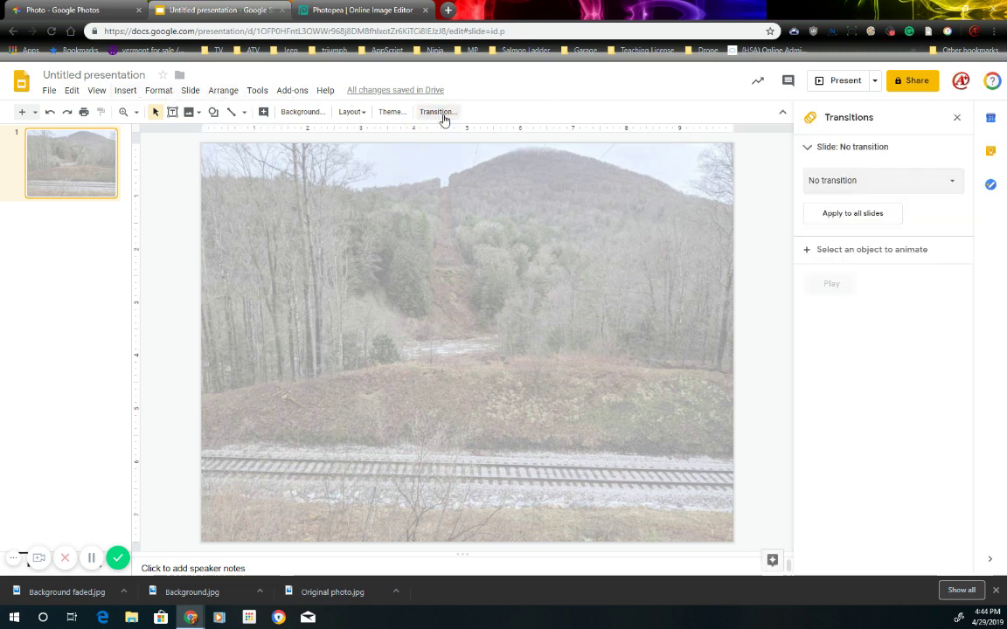
pyautogui.click(497, 269)
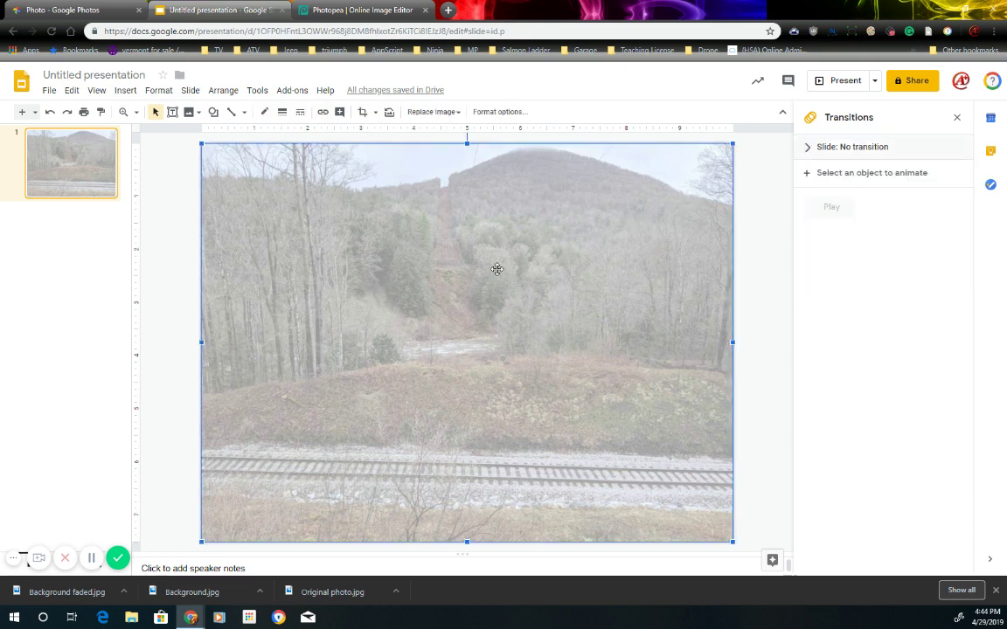
pyautogui.click(888, 174)
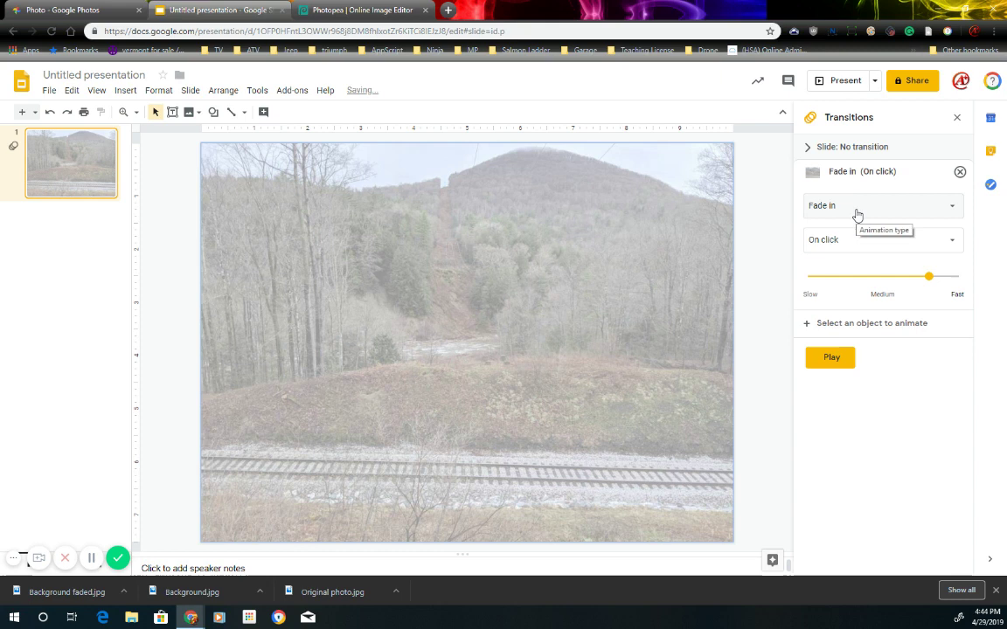
pyautogui.moveTo(927, 280)
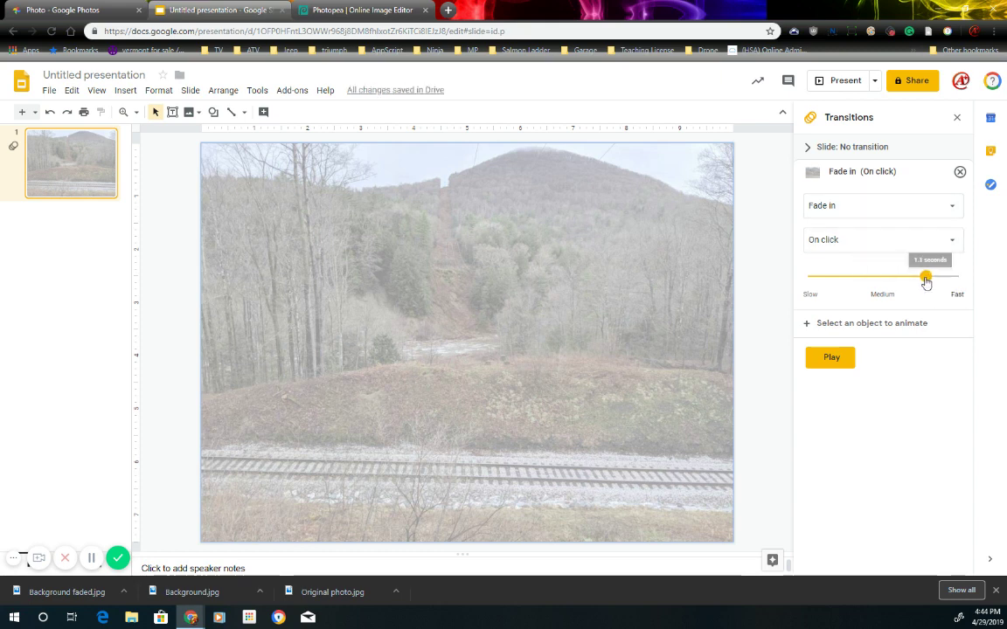
pyautogui.moveTo(927, 280); pyautogui.dragTo(914, 280)
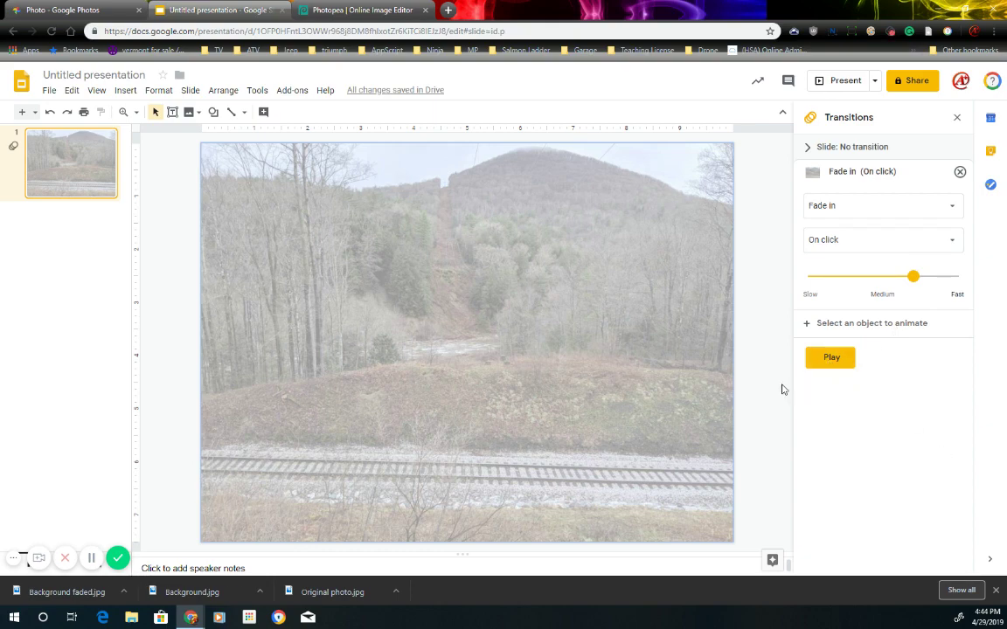
# - Preview the Fade in animation, stop it, and bring up the Insert > Image menu
pyautogui.click(838, 363)
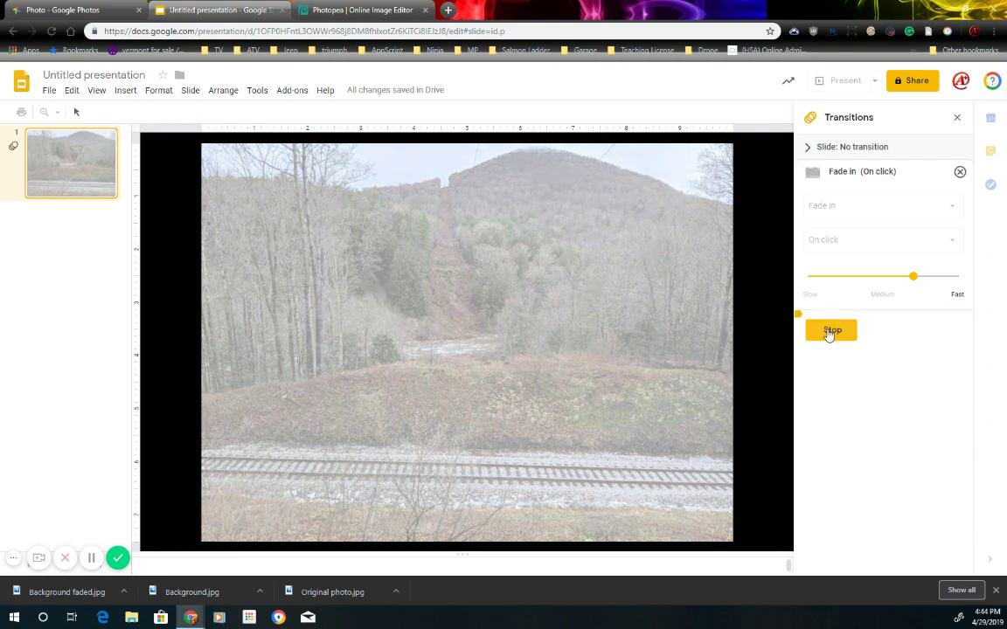
pyautogui.click(830, 332)
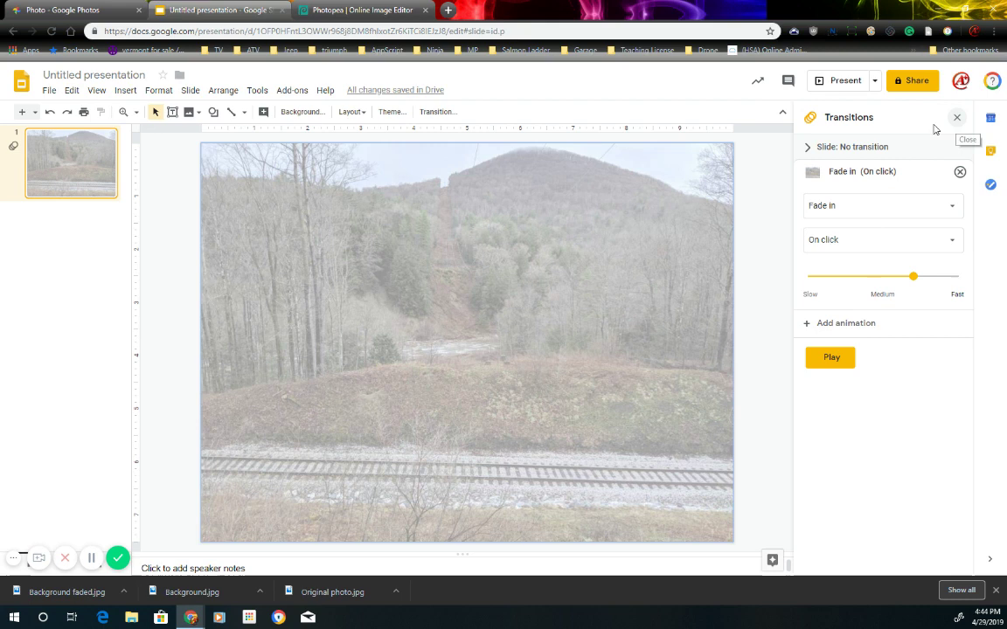
pyautogui.click(125, 91)
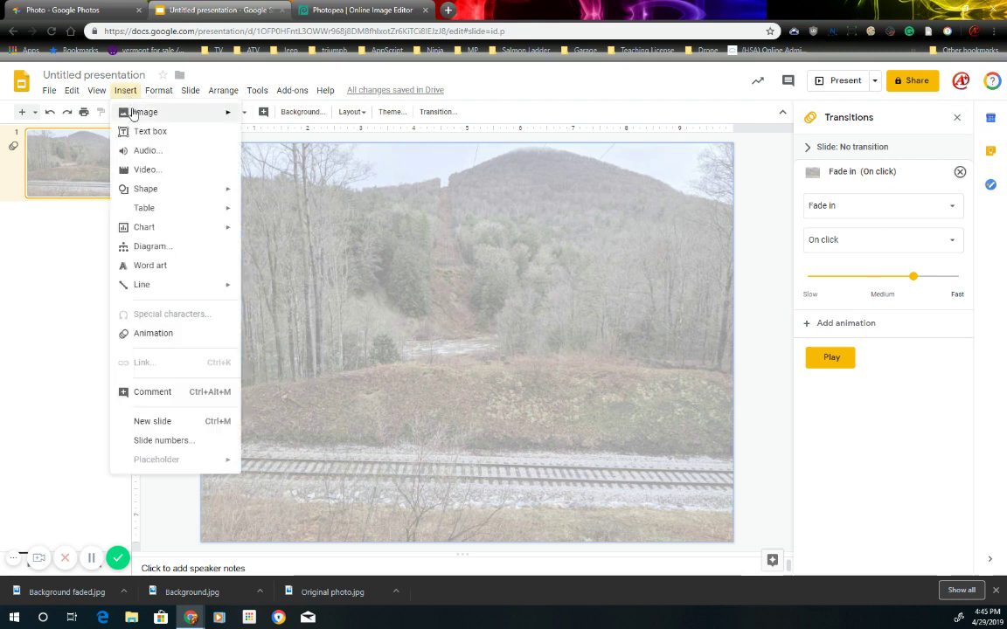
pyautogui.moveTo(196, 116)
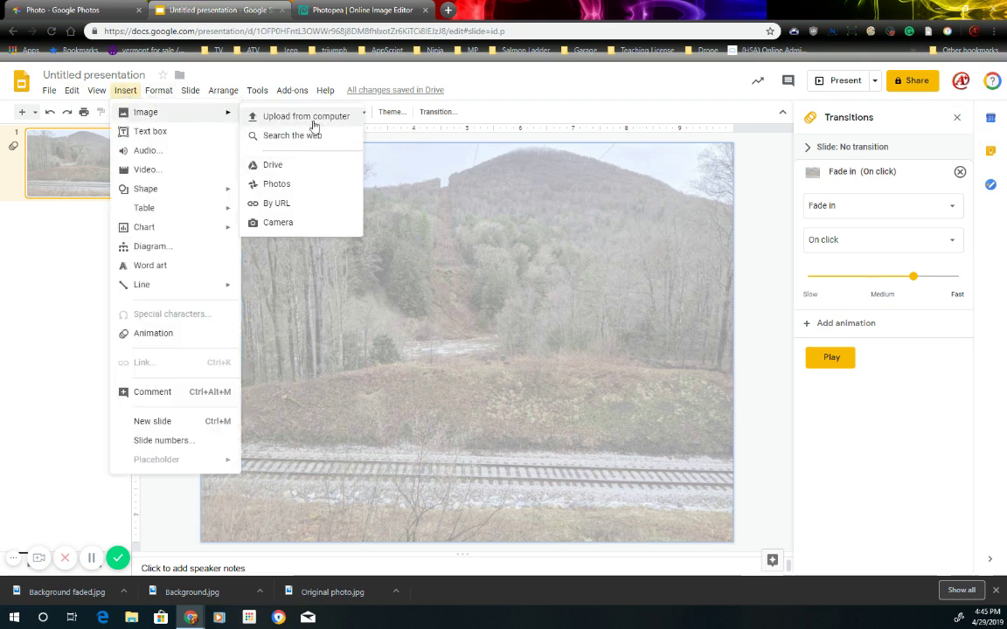
# - Download the girls-and-puppy photo from Google Photos as 'kid photo' and return to Slides
pyautogui.click(61, 10)
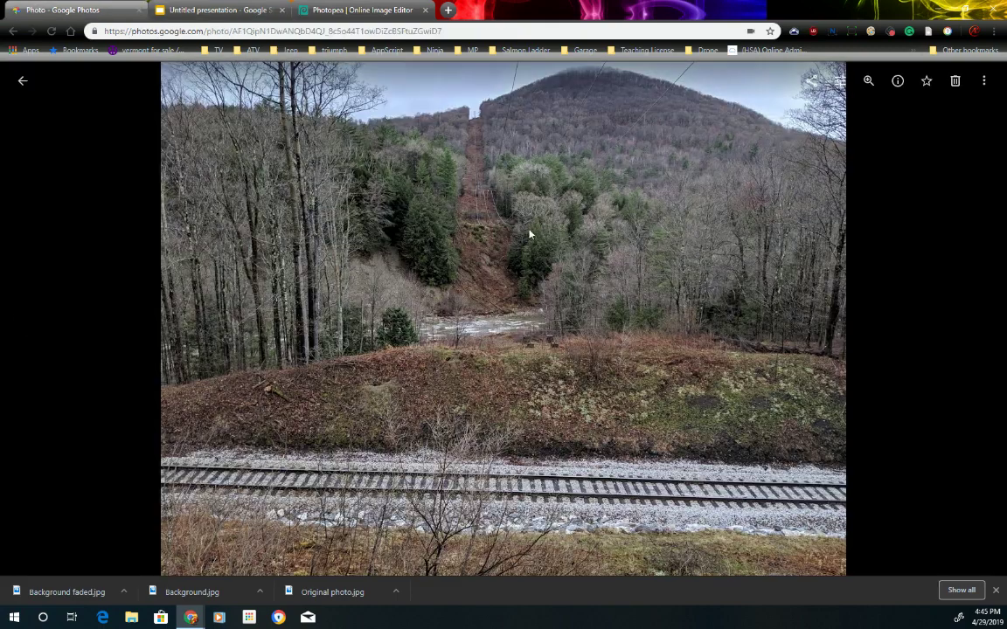
pyautogui.click(32, 83)
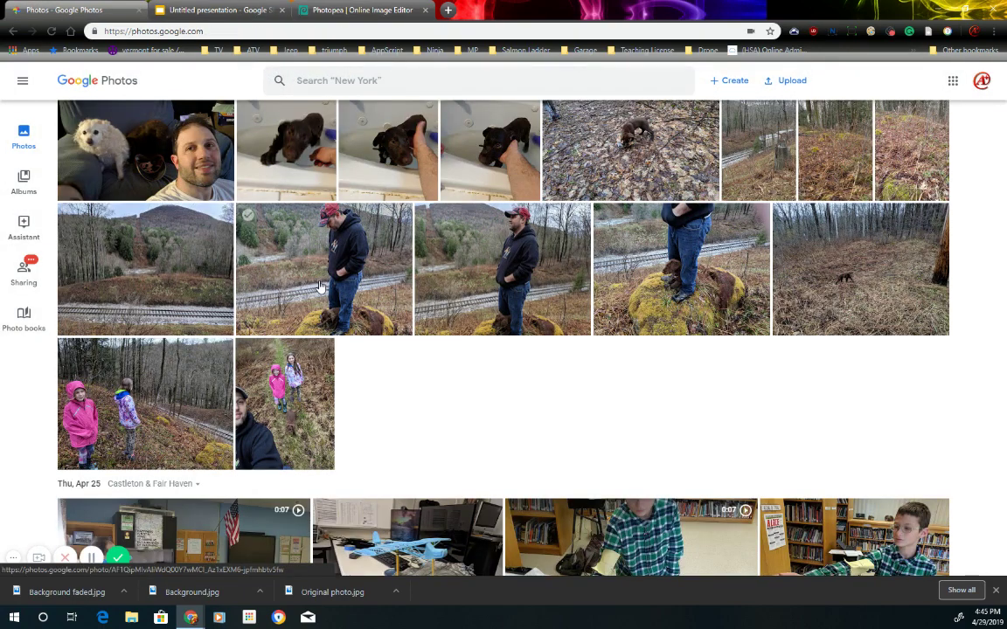
pyautogui.click(297, 382)
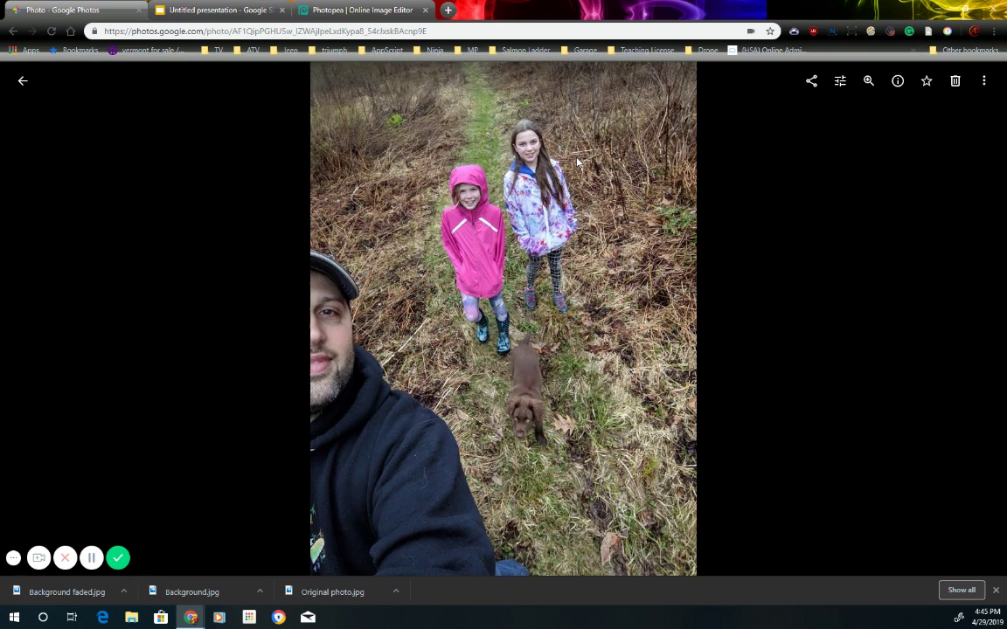
pyautogui.click(984, 80)
pyautogui.click(926, 115)
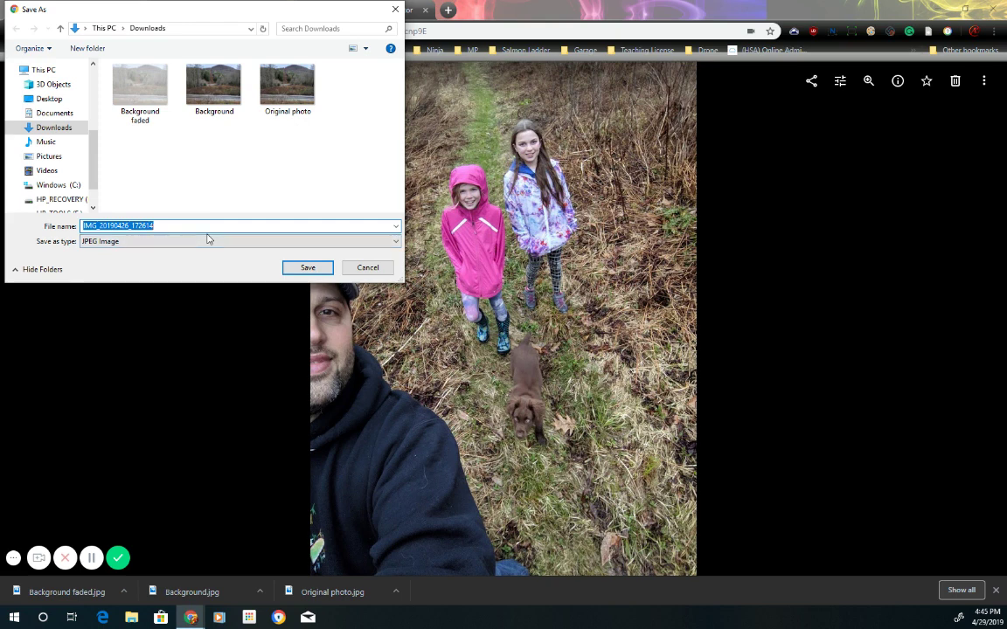
pyautogui.write('kid')
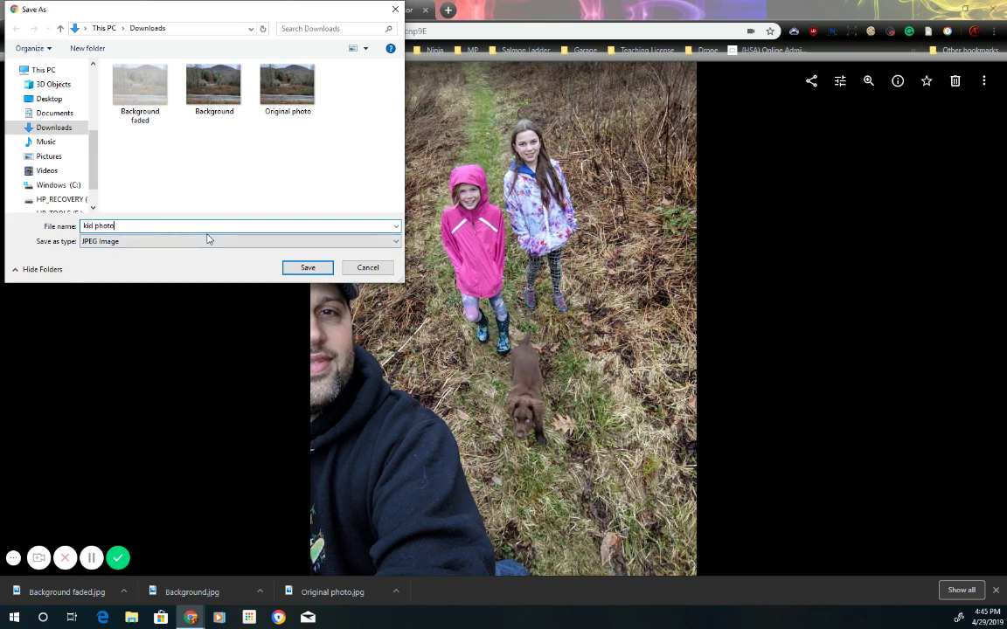
pyautogui.write(' photo')
pyautogui.press('Return')
pyautogui.click(223, 9)
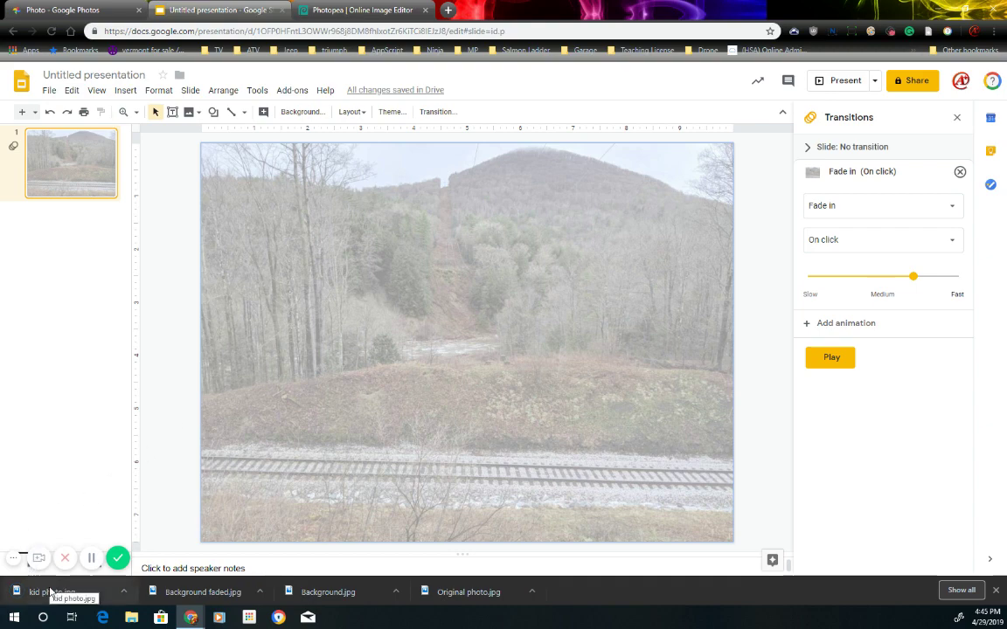
# - Upload the kid photo from the computer onto the slide
pyautogui.click(125, 90)
pyautogui.moveTo(175, 112)
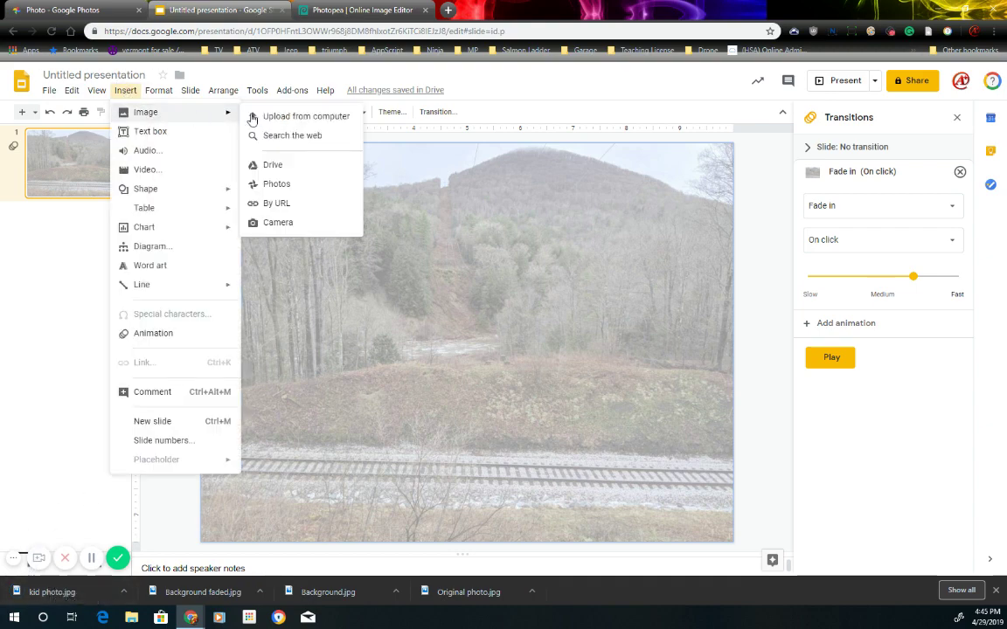
pyautogui.click(298, 122)
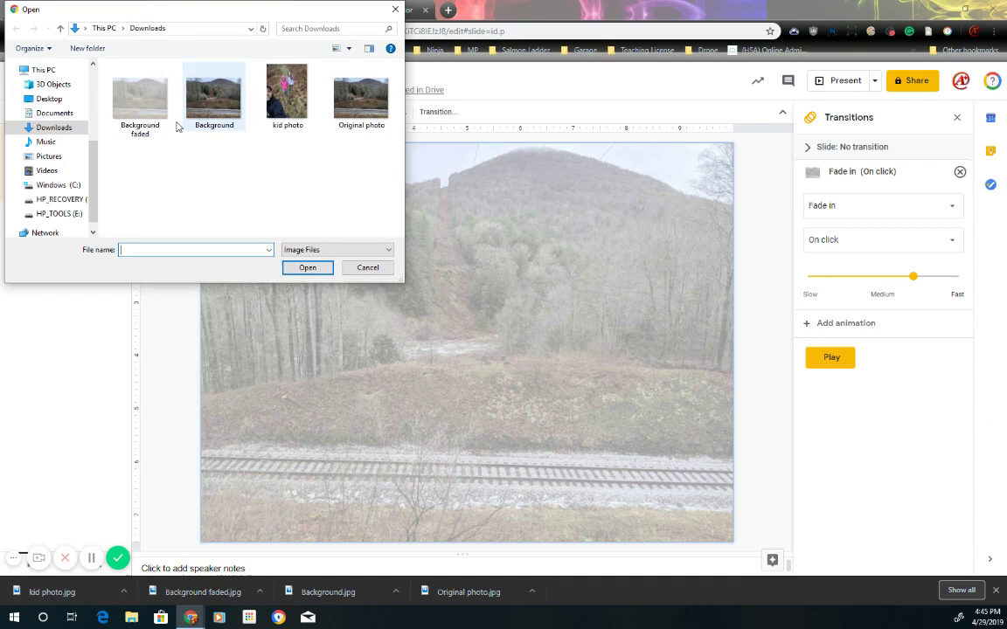
pyautogui.click(288, 110)
pyautogui.click(294, 271)
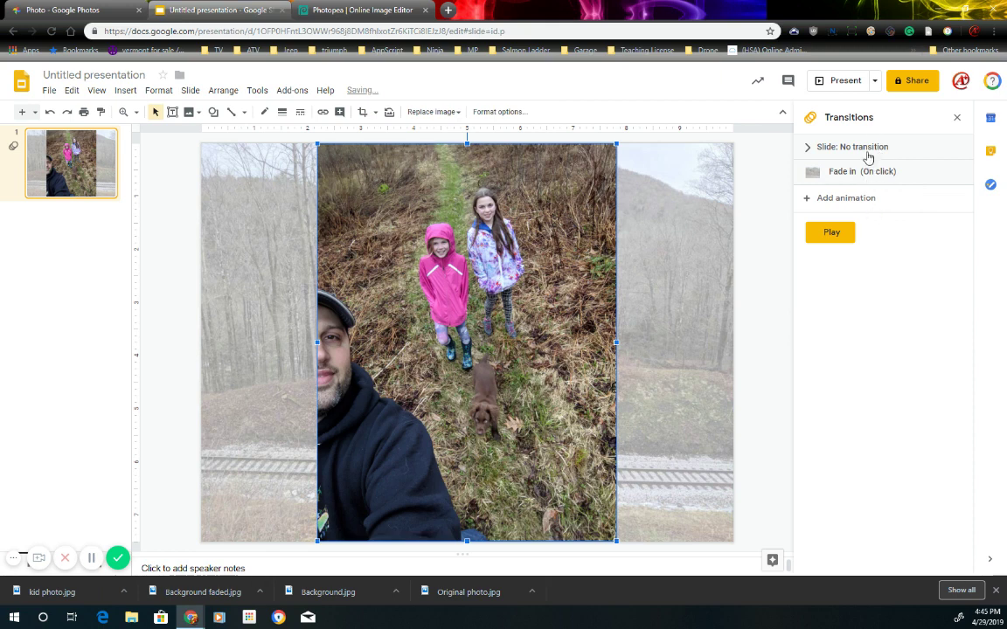
# - Crop the photo tightly around the two girls and puppy, then shift it slightly left
pyautogui.click(362, 112)
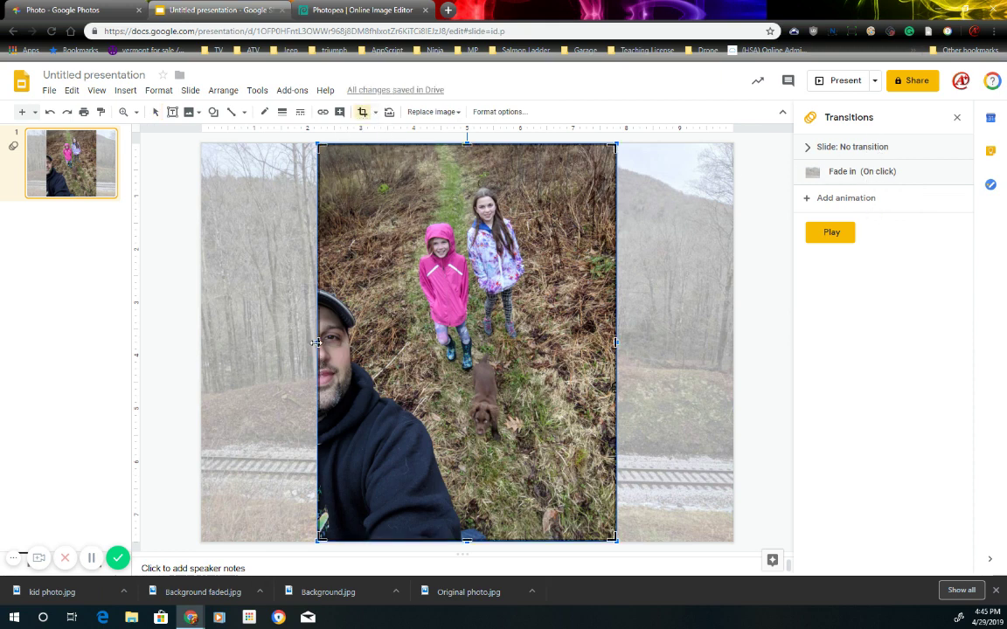
pyautogui.moveTo(317, 342); pyautogui.dragTo(405, 329)
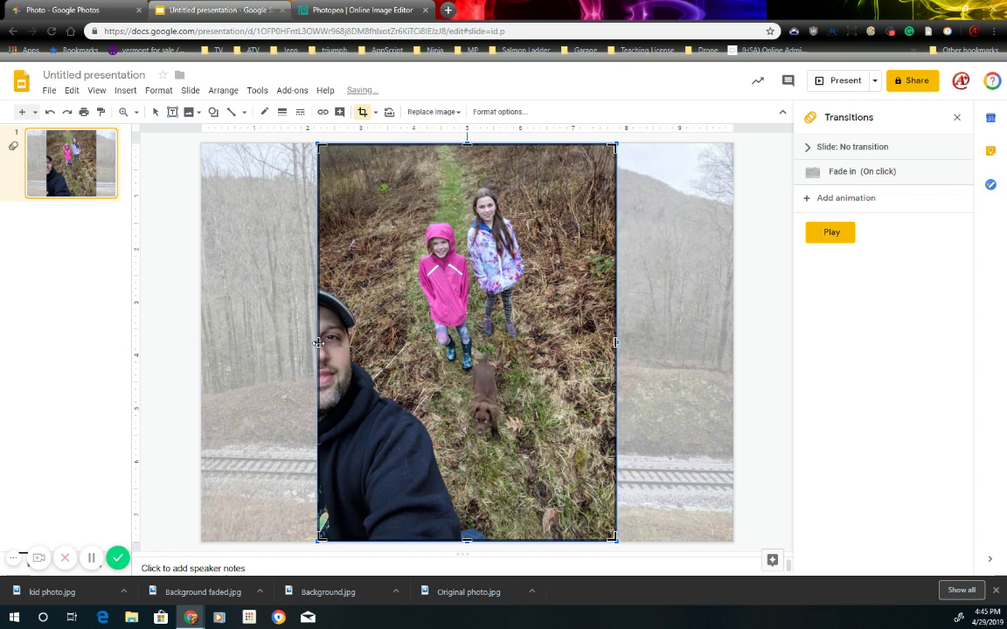
pyautogui.moveTo(318, 343); pyautogui.dragTo(415, 343)
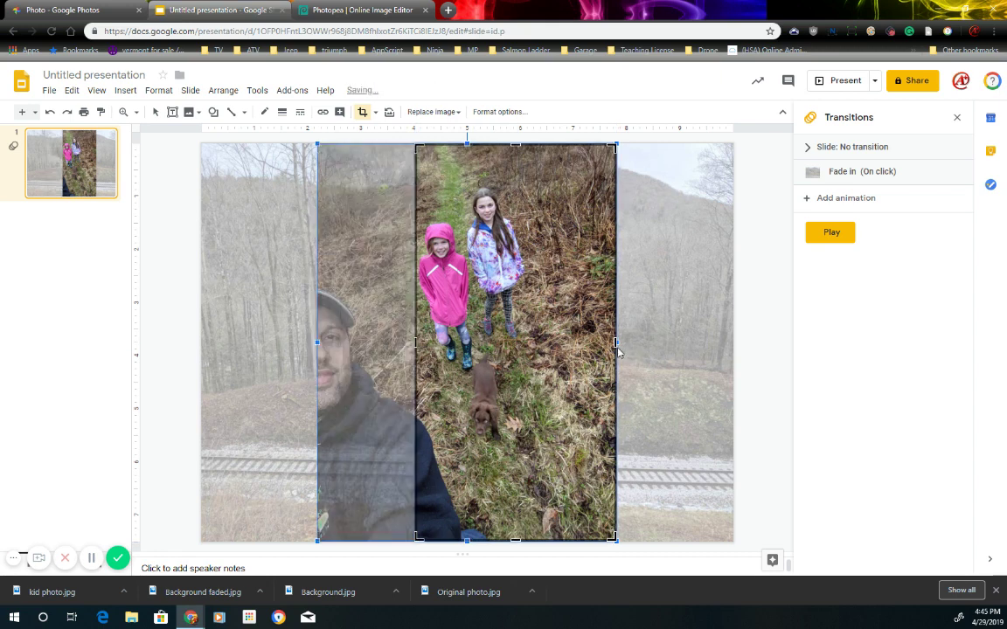
pyautogui.moveTo(617, 343); pyautogui.dragTo(534, 342)
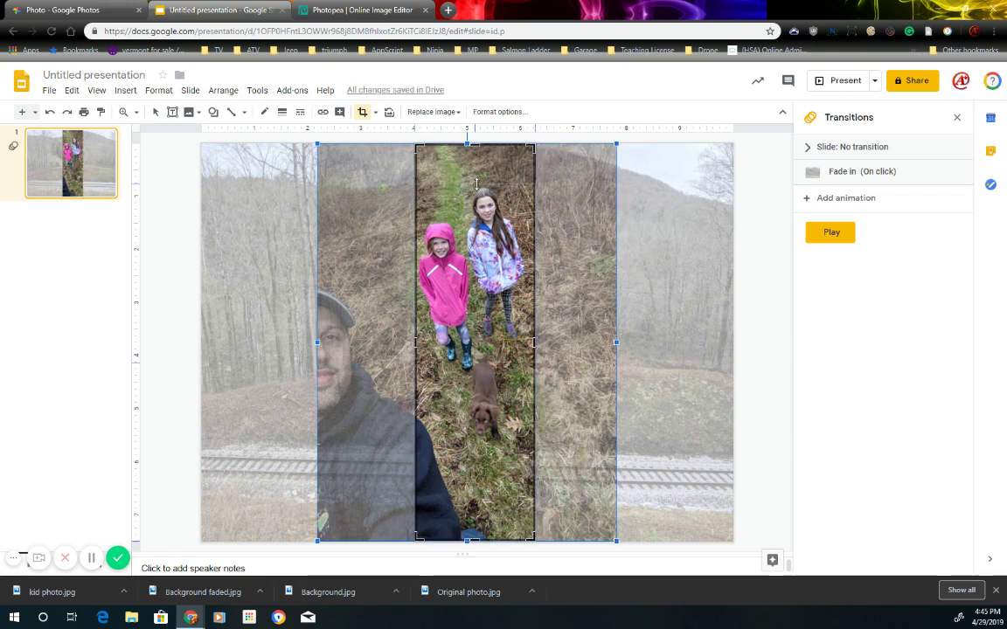
pyautogui.moveTo(473, 243); pyautogui.dragTo(472, 186)
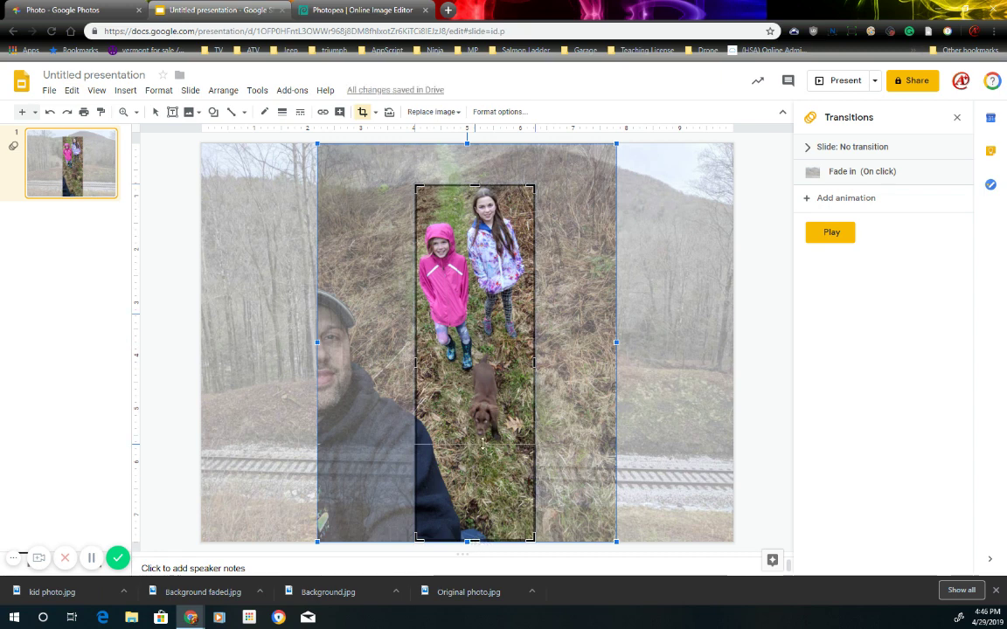
pyautogui.moveTo(473, 542); pyautogui.dragTo(473, 443)
pyautogui.press('Return')
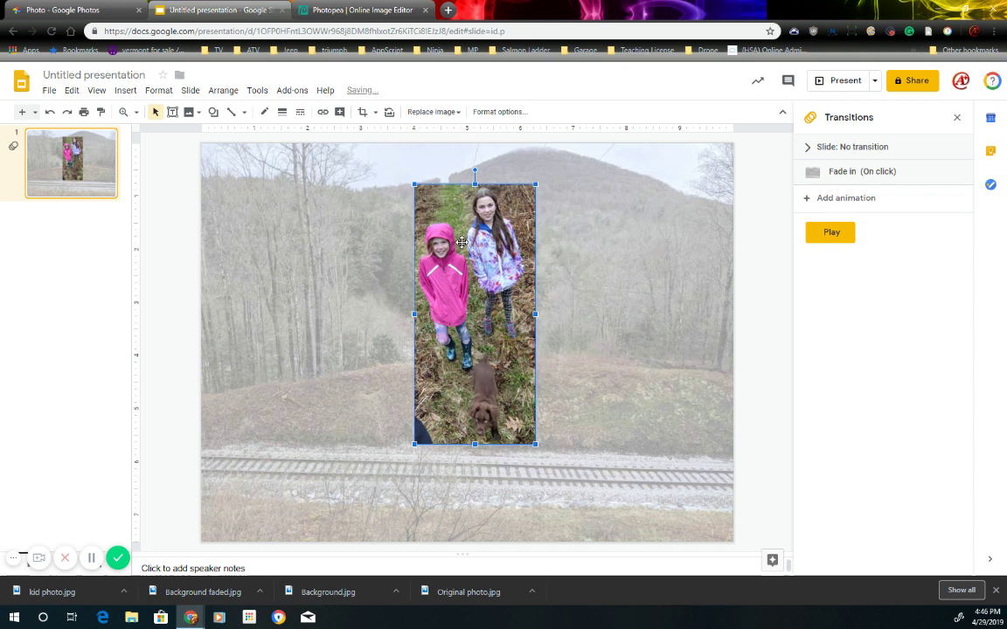
pyautogui.moveTo(461, 247); pyautogui.dragTo(423, 242)
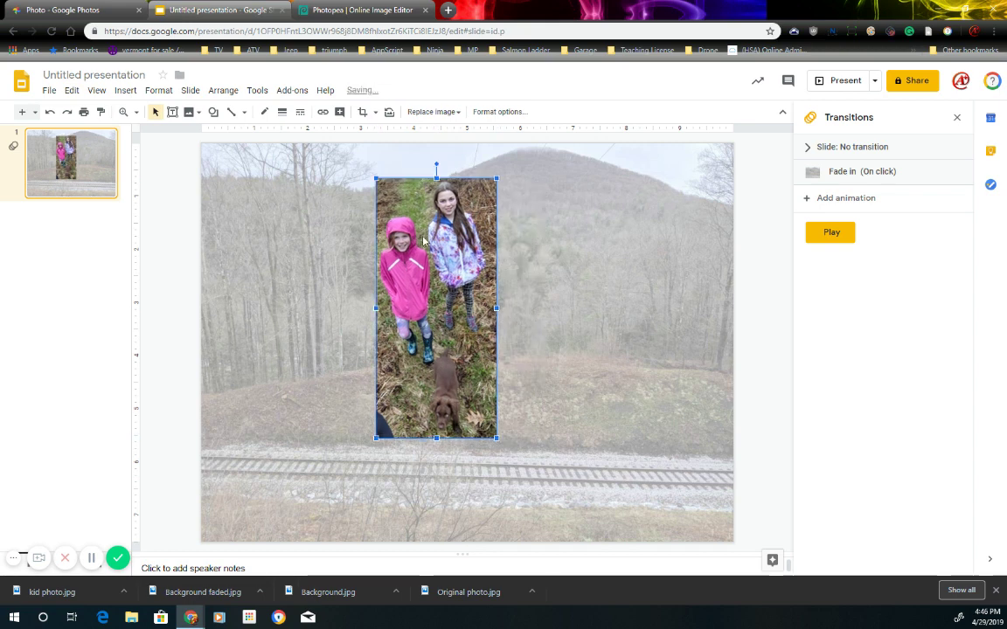
# - Mask the kid photo into an oval shape
pyautogui.click(375, 111)
pyautogui.moveTo(381, 138)
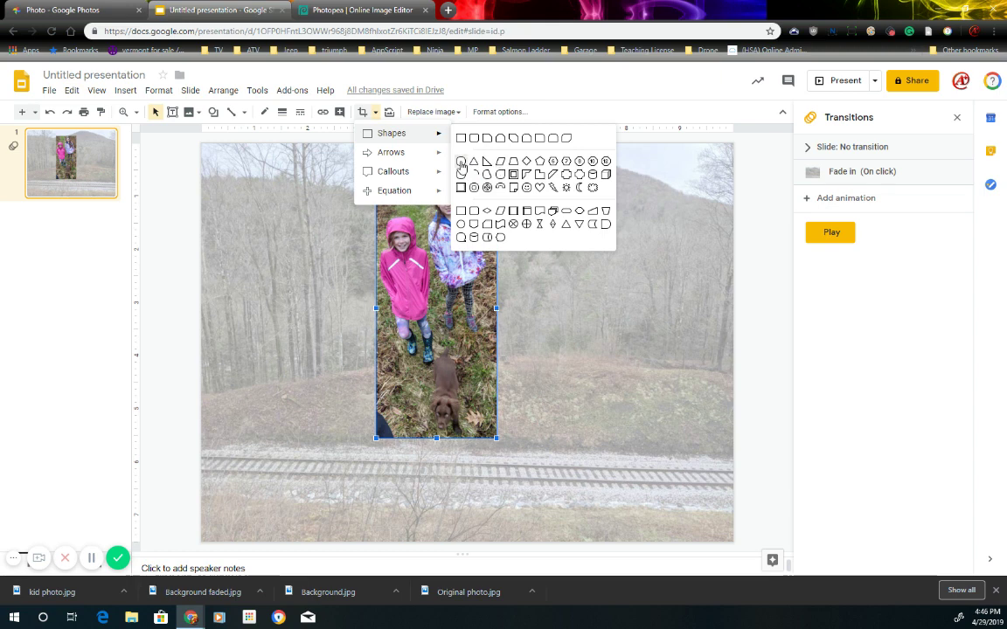
pyautogui.click(461, 162)
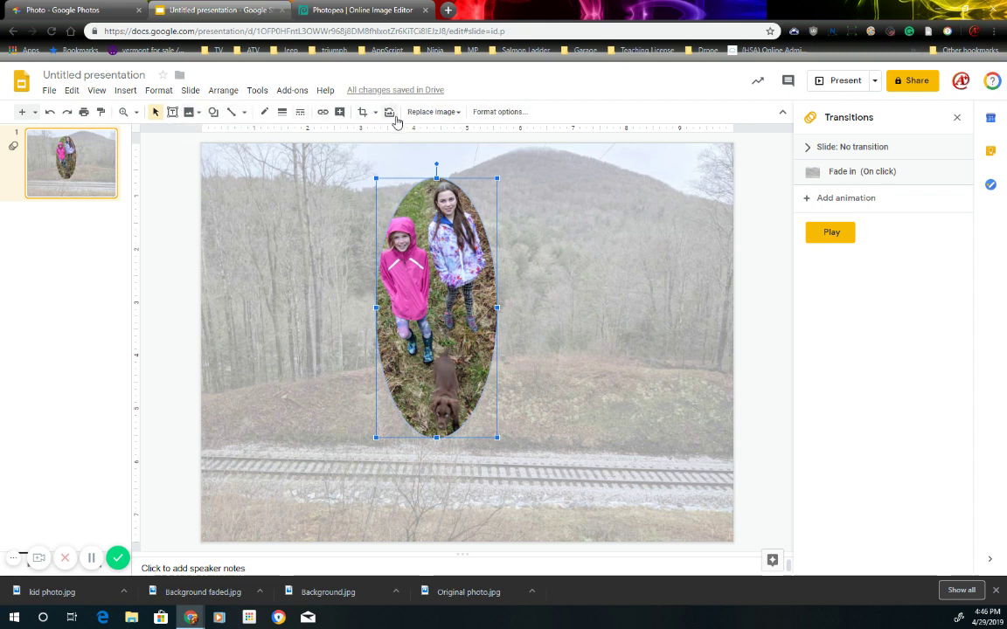
# - Give the oval an 8px dark green border and move it toward the upper left
pyautogui.click(264, 112)
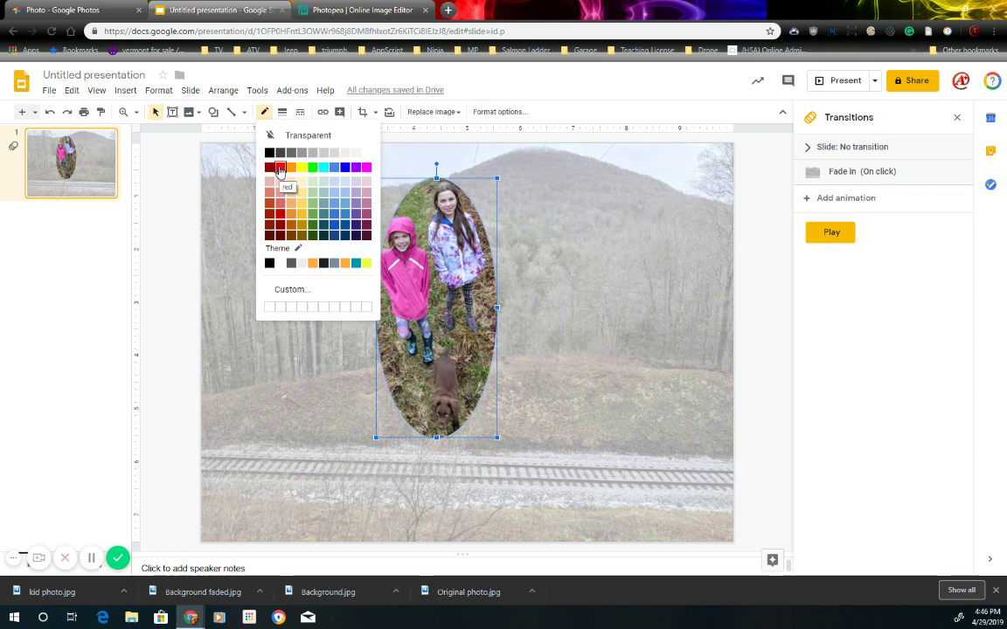
pyautogui.click(313, 230)
pyautogui.click(283, 112)
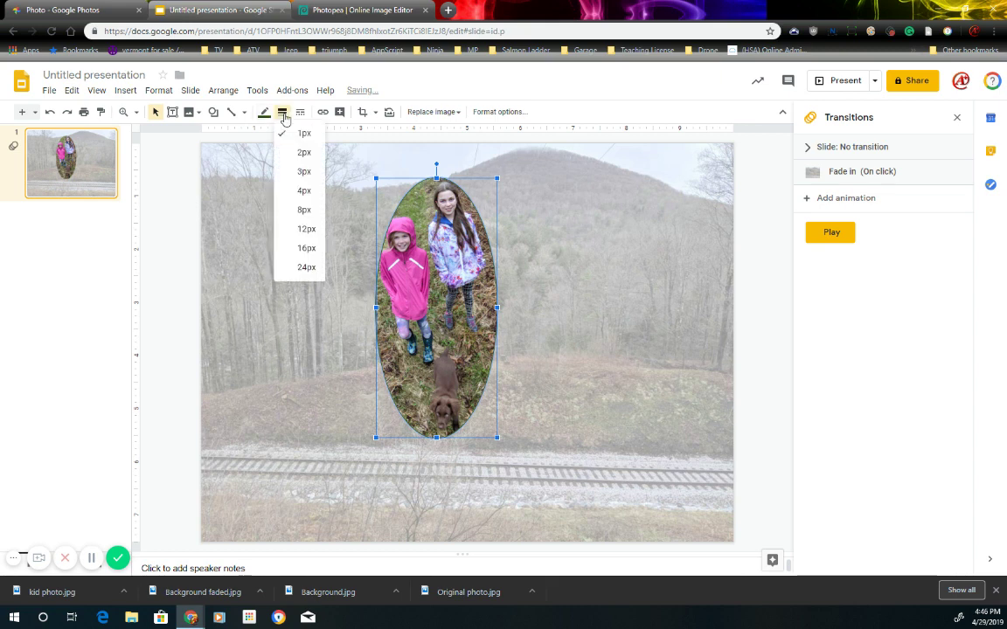
pyautogui.click(305, 209)
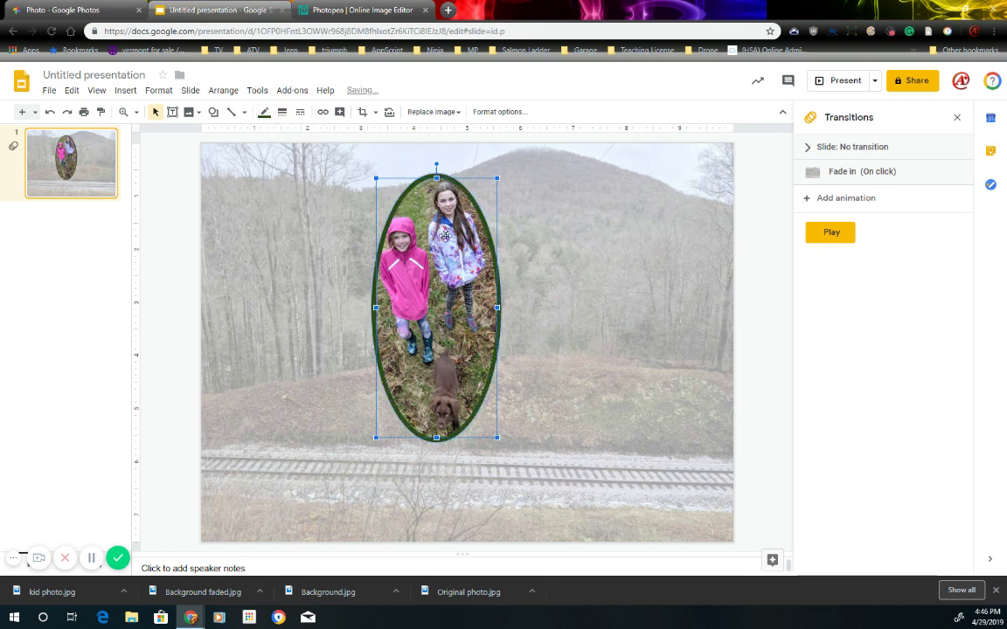
pyautogui.moveTo(445, 236); pyautogui.dragTo(344, 217)
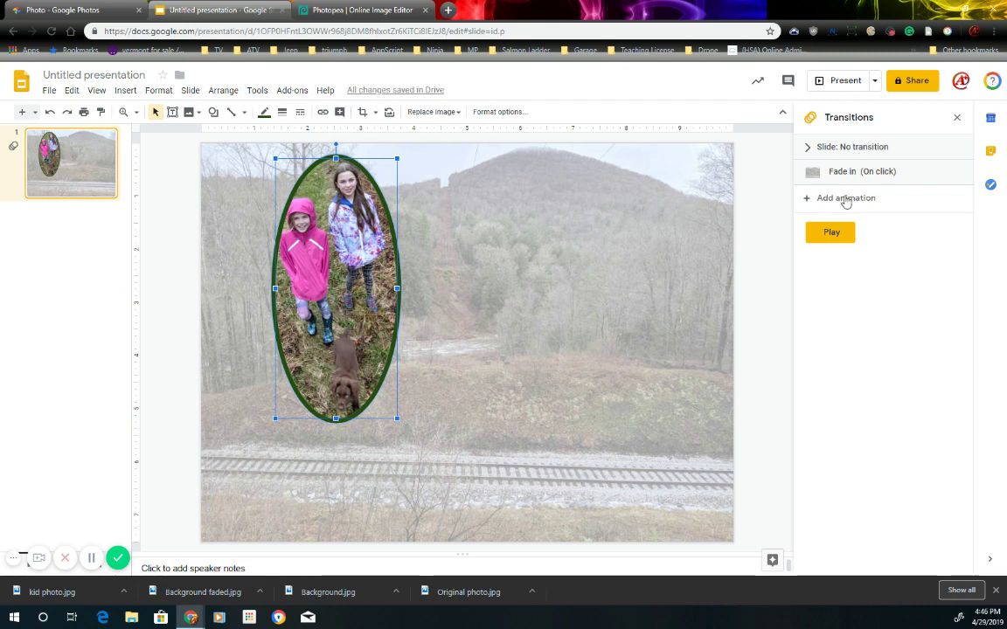
# - Animate the oval kid photo to Fly in from right on click at 1.3 seconds
pyautogui.click(845, 199)
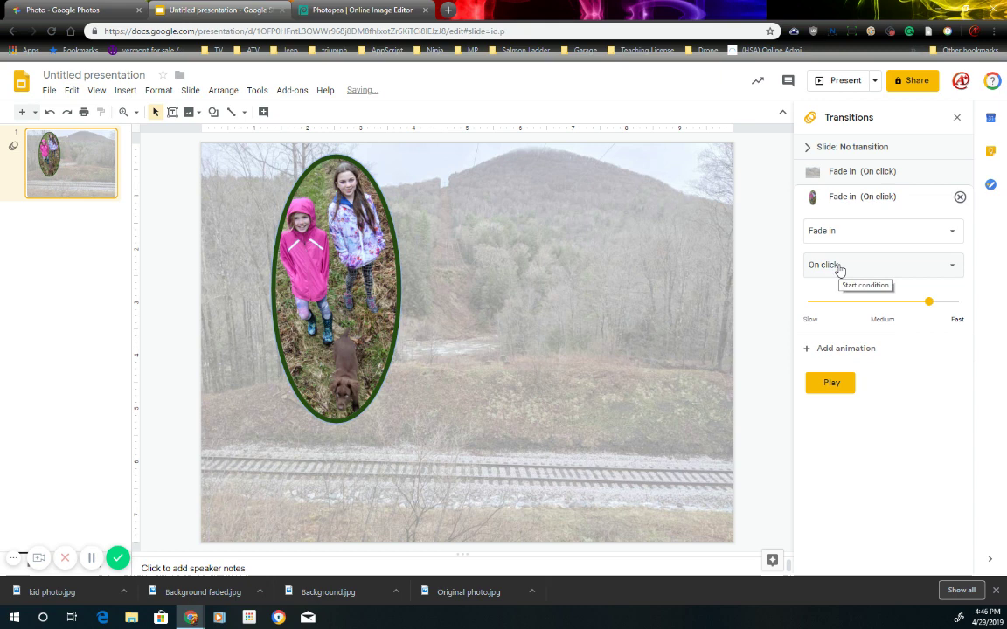
pyautogui.moveTo(927, 304); pyautogui.dragTo(922, 307)
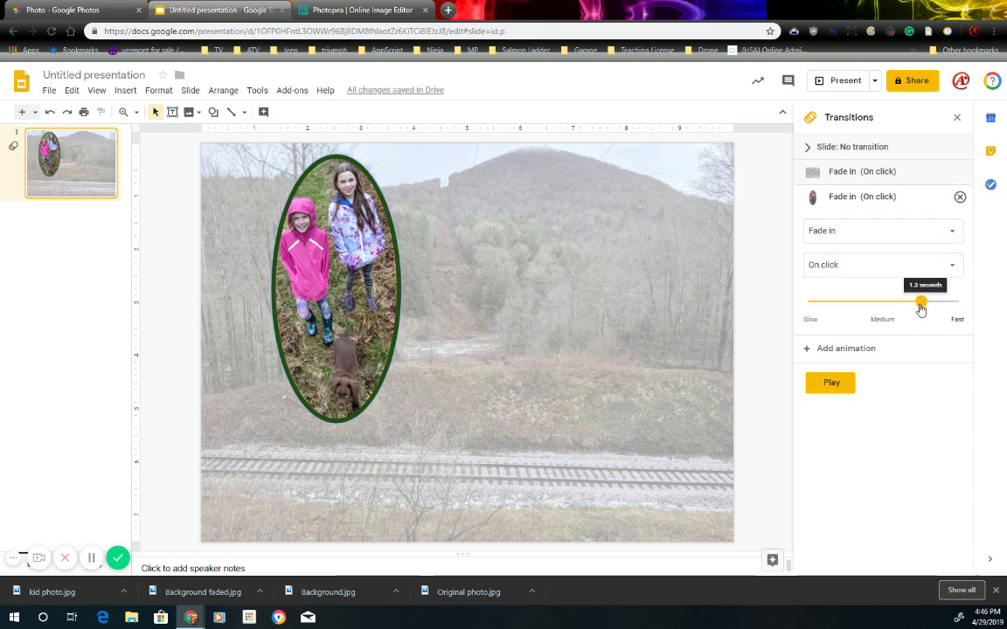
pyautogui.click(875, 236)
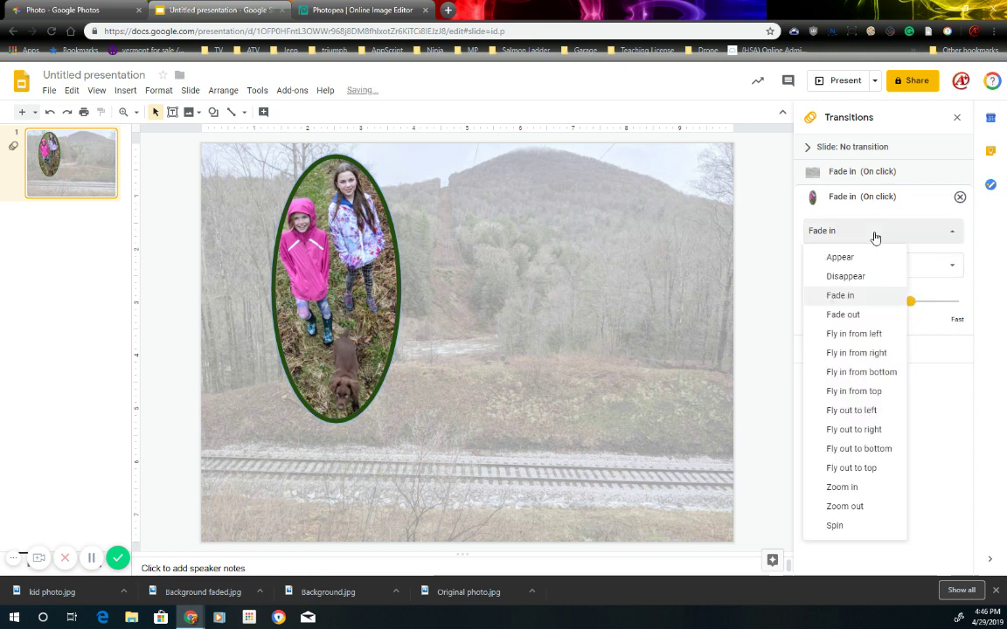
pyautogui.click(876, 355)
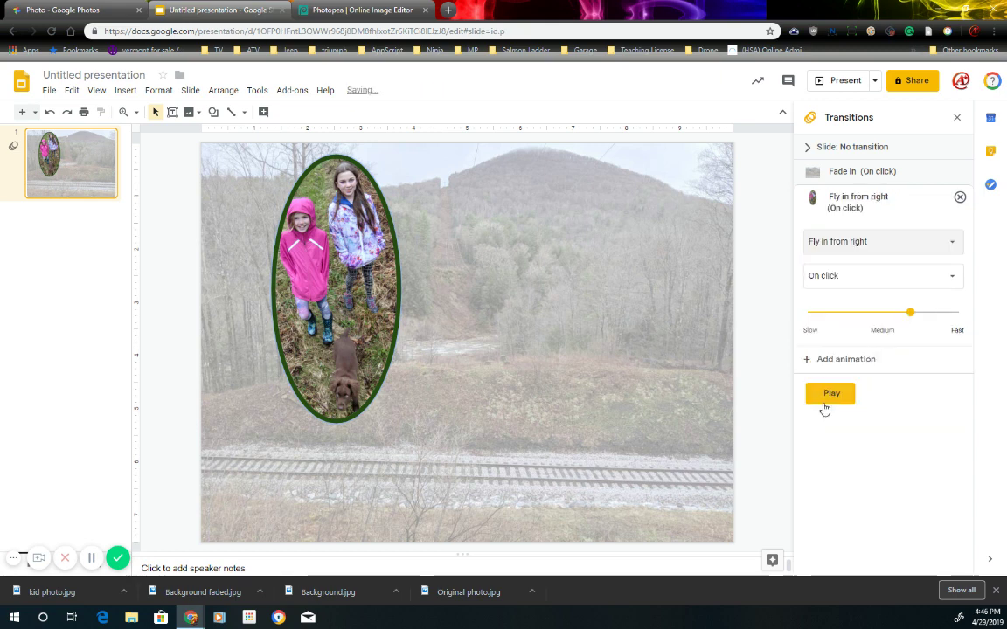
pyautogui.click(956, 119)
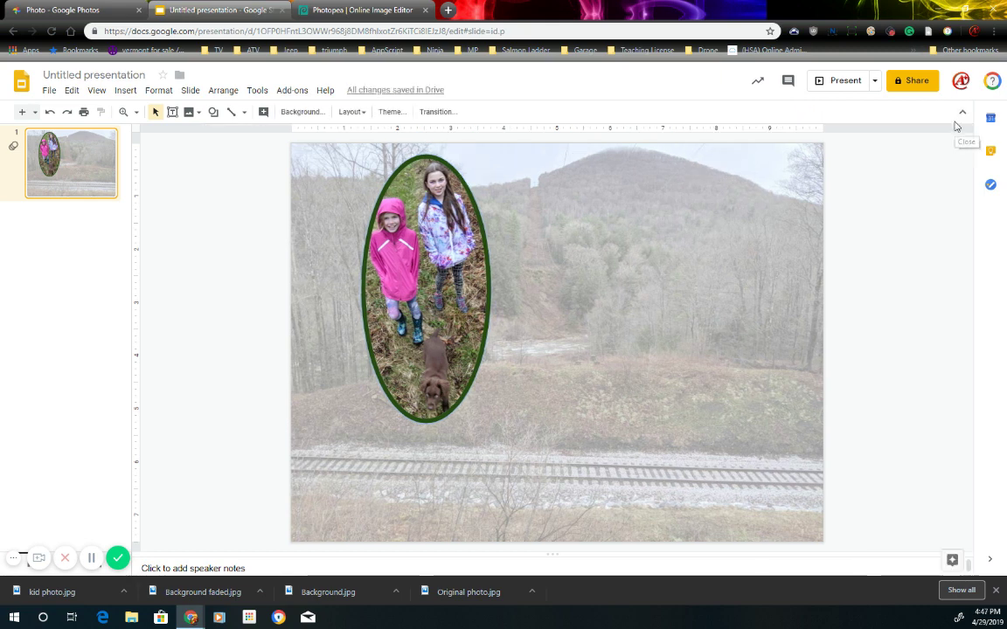
# - Start the full-screen presentation and dismiss the captions suggestion
pyautogui.click(837, 82)
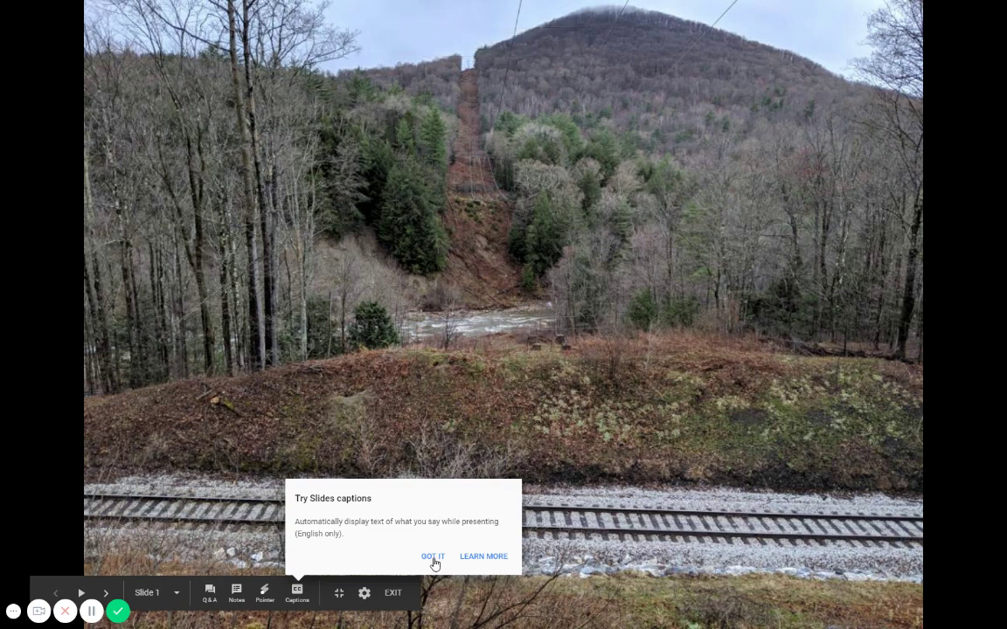
pyautogui.click(433, 556)
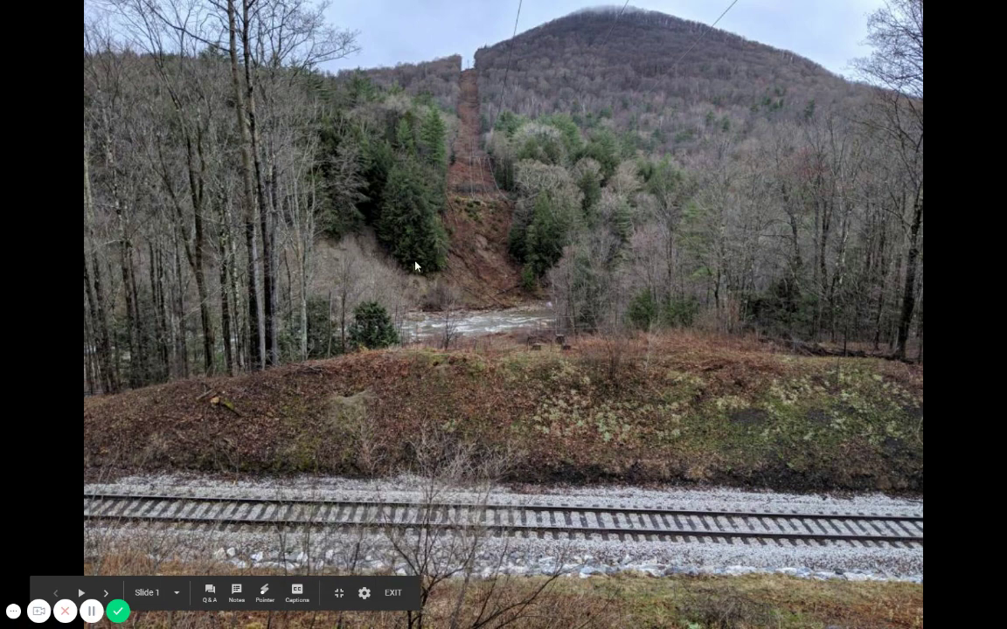